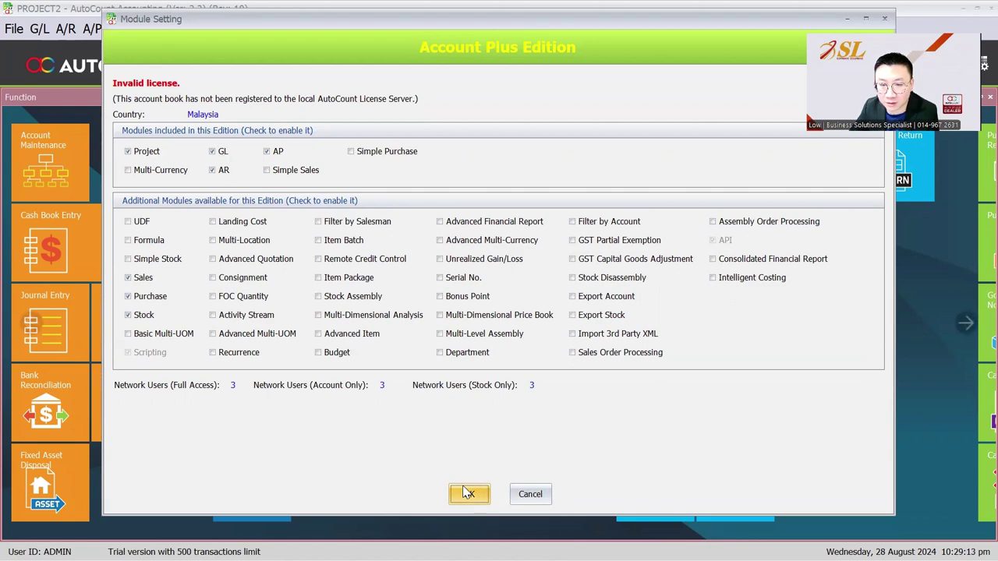
# Step: Apply the module settings with Project enabled, and reopen Module Setting to check the enabled modules
pyautogui.click(468, 493)
pyautogui.click(420, 29)
pyautogui.moveTo(644, 399)
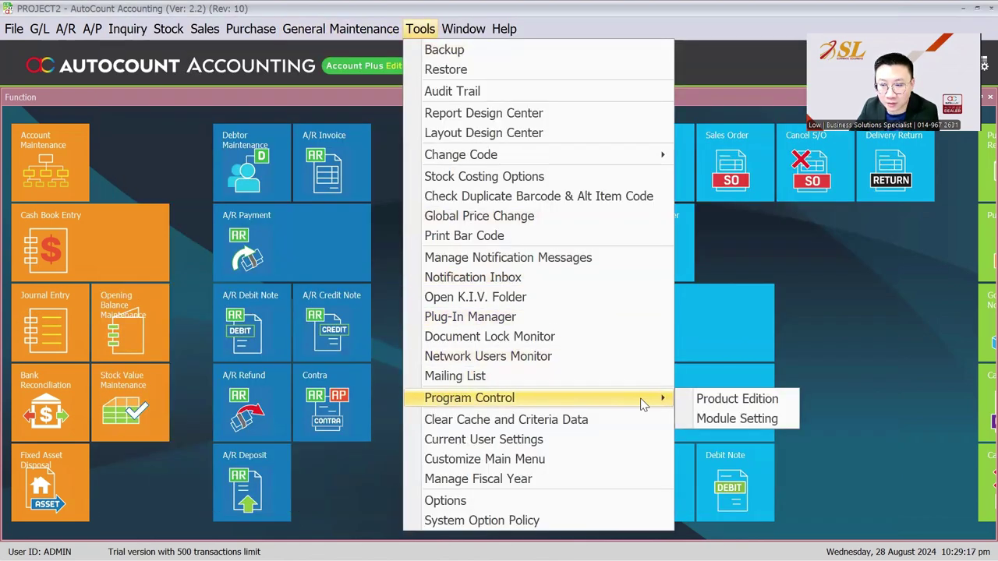
pyautogui.click(694, 419)
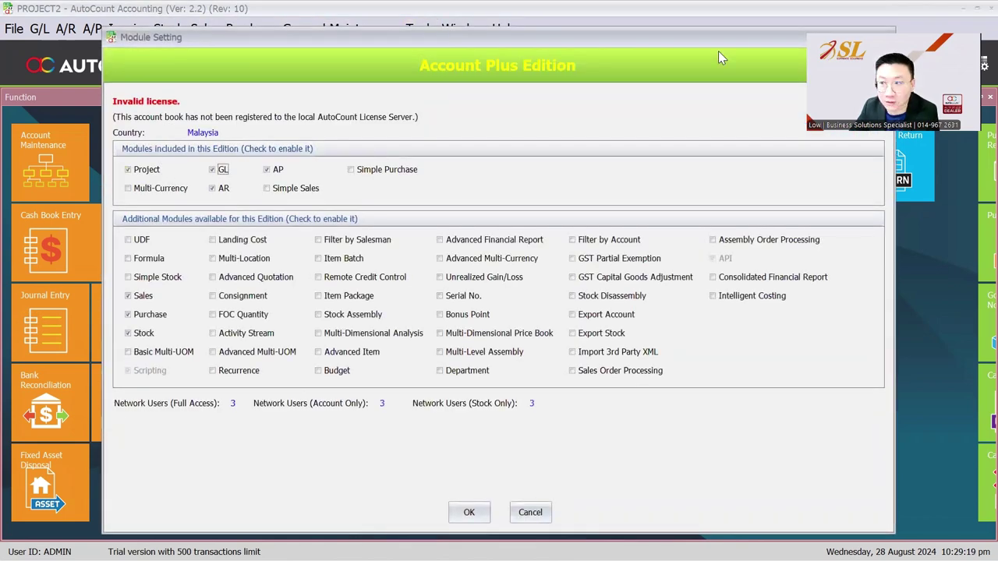
pyautogui.press('Escape')
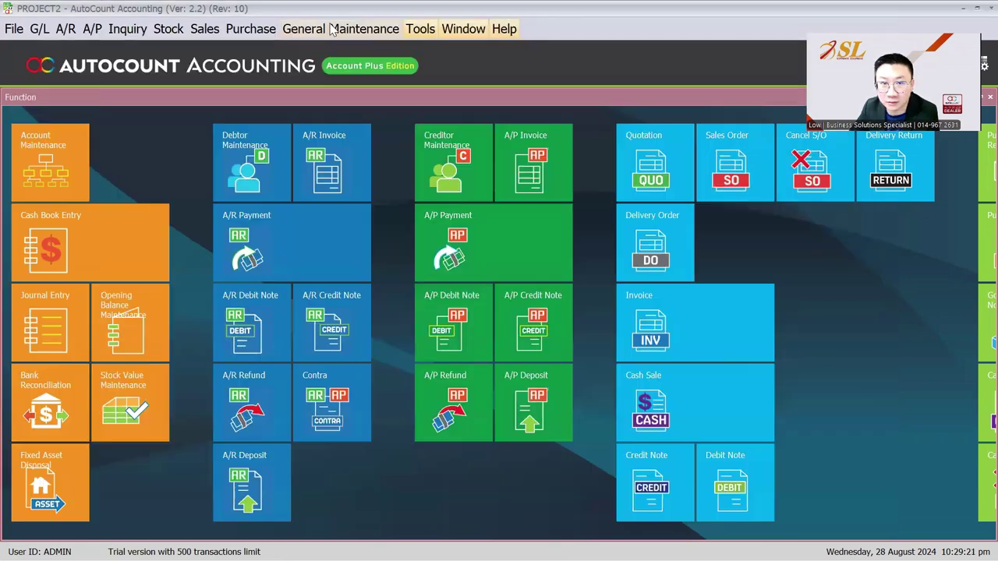
# Step: Open Project Maintenance for the PROJECT2 account book and go through its top-level projects
pyautogui.click(323, 29)
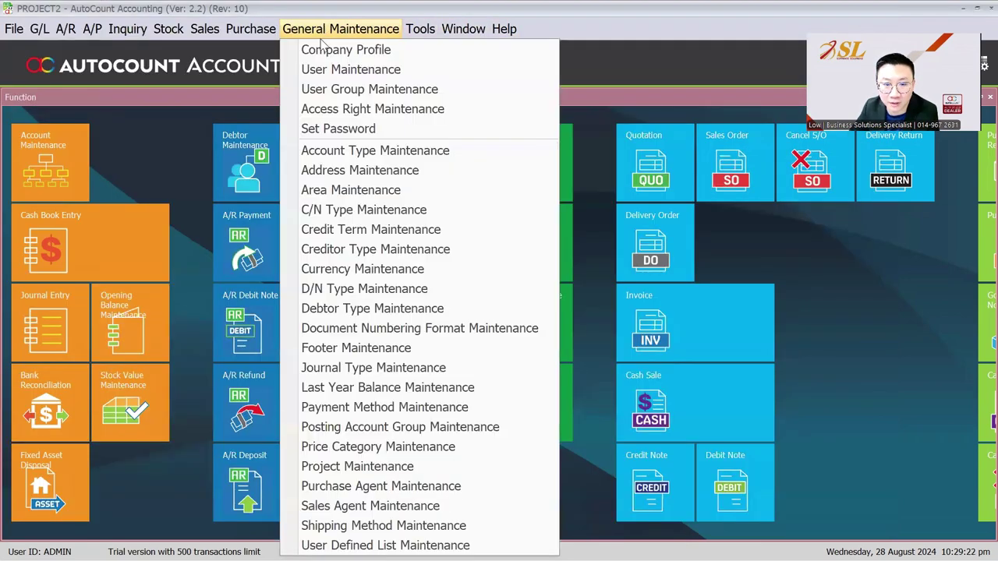
pyautogui.click(380, 472)
pyautogui.click(80, 174)
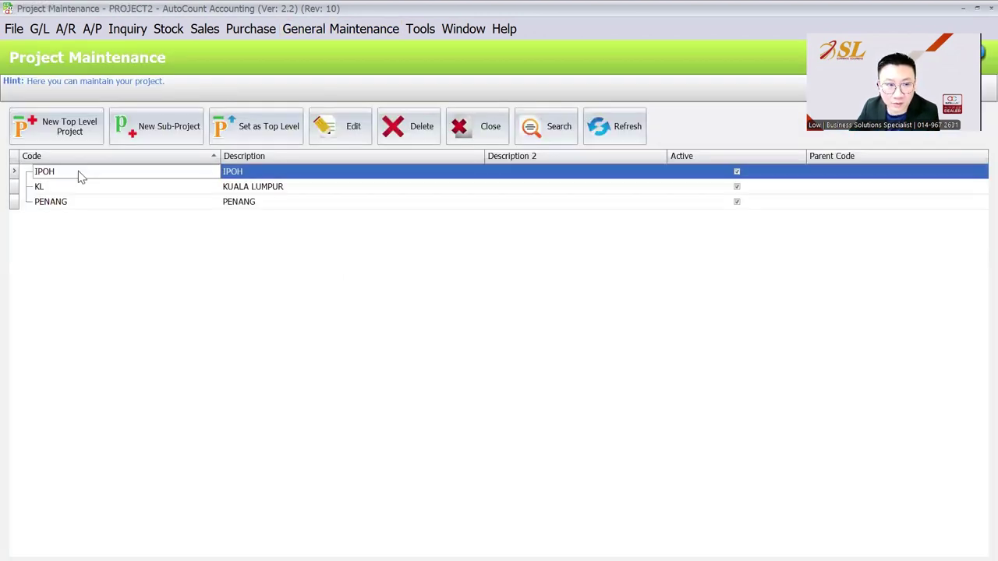
pyautogui.click(80, 188)
pyautogui.click(76, 204)
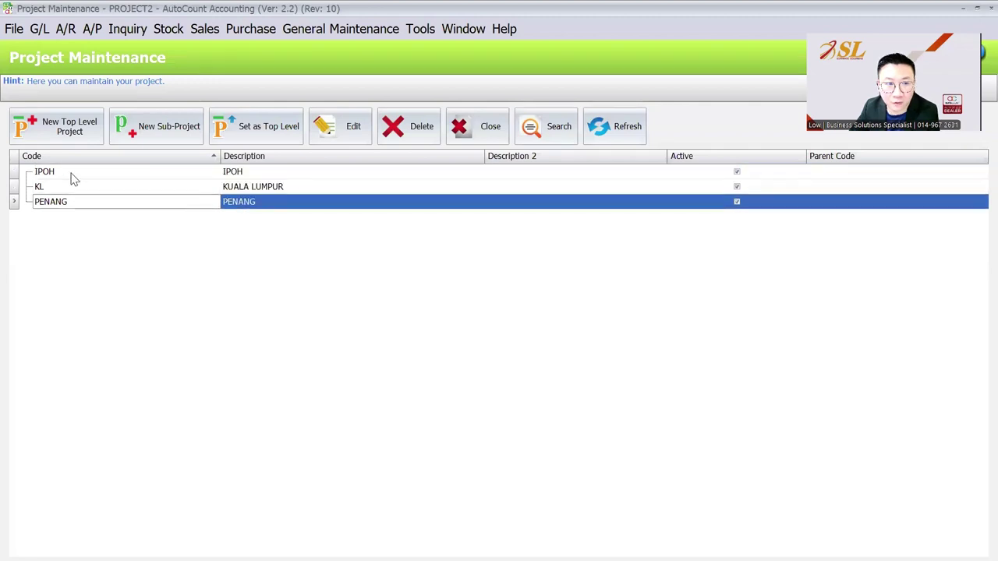
pyautogui.click(72, 177)
pyautogui.click(76, 189)
pyautogui.click(79, 204)
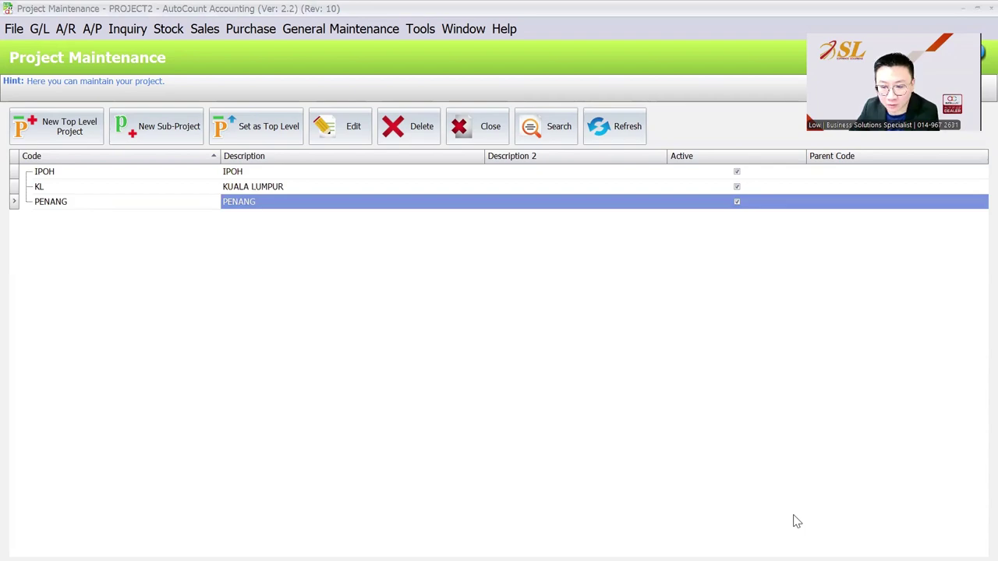
# Step: Switch to the AUTOCOUNT PROJECT ACCOUNT MODULE account book and examine the projects in its Project Maintenance
pyautogui.moveTo(540, 543)
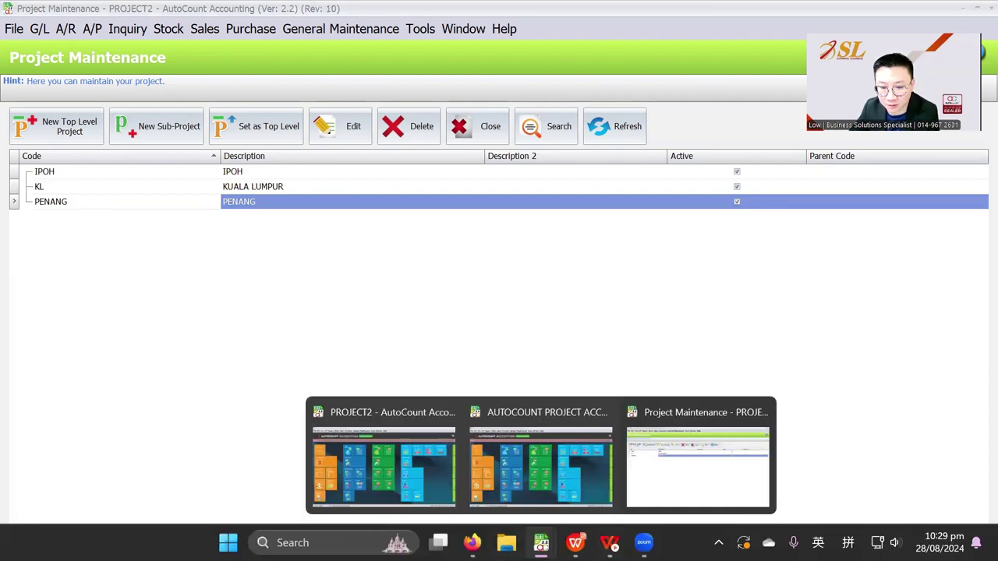
pyautogui.click(536, 448)
pyautogui.click(341, 29)
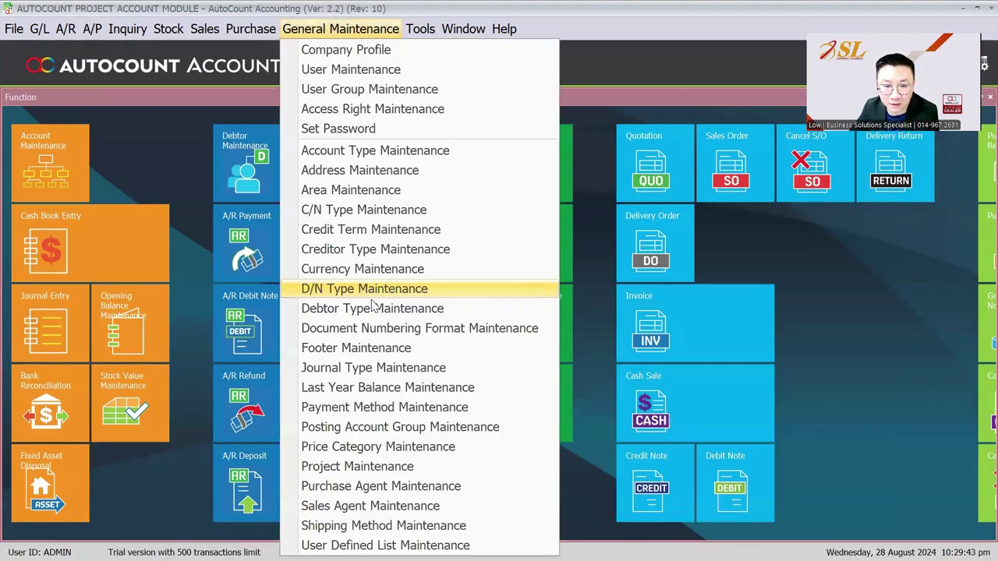
pyautogui.click(378, 466)
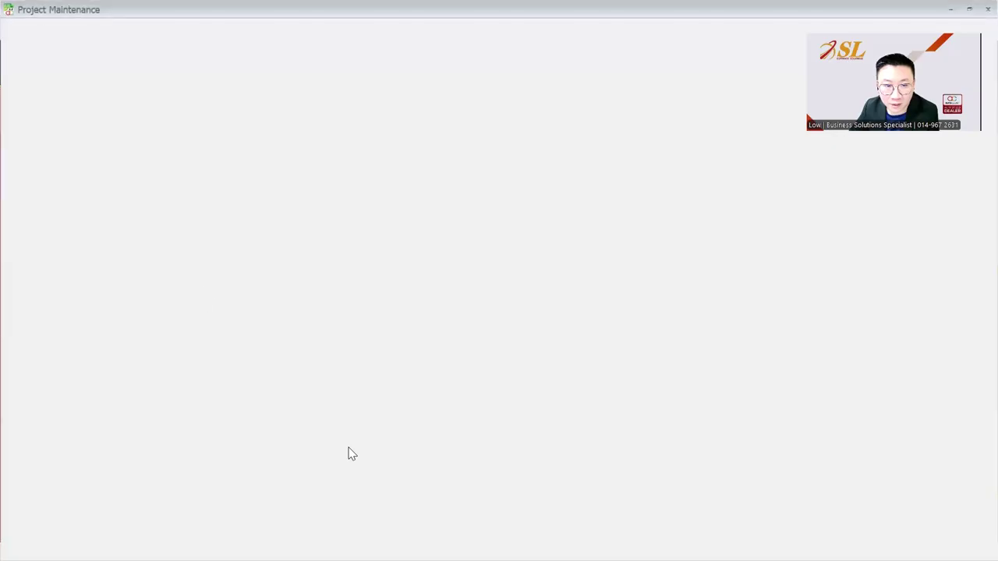
pyautogui.click(110, 186)
pyautogui.click(110, 201)
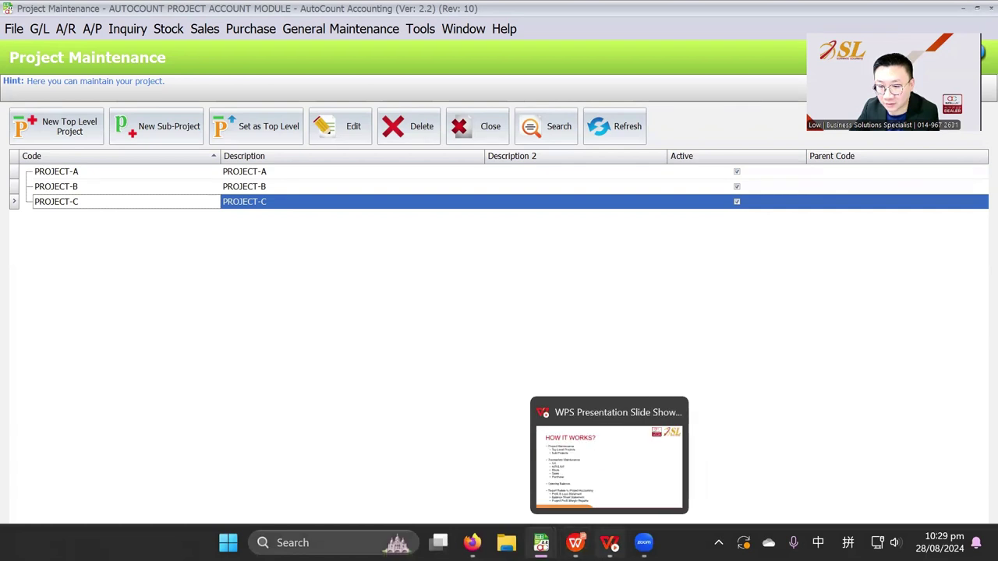
# Step: Return to PROJECT2's Project Maintenance and add sub-project IP-01 under IPOH with the description IPOH PROJECT 01
pyautogui.moveTo(540, 542)
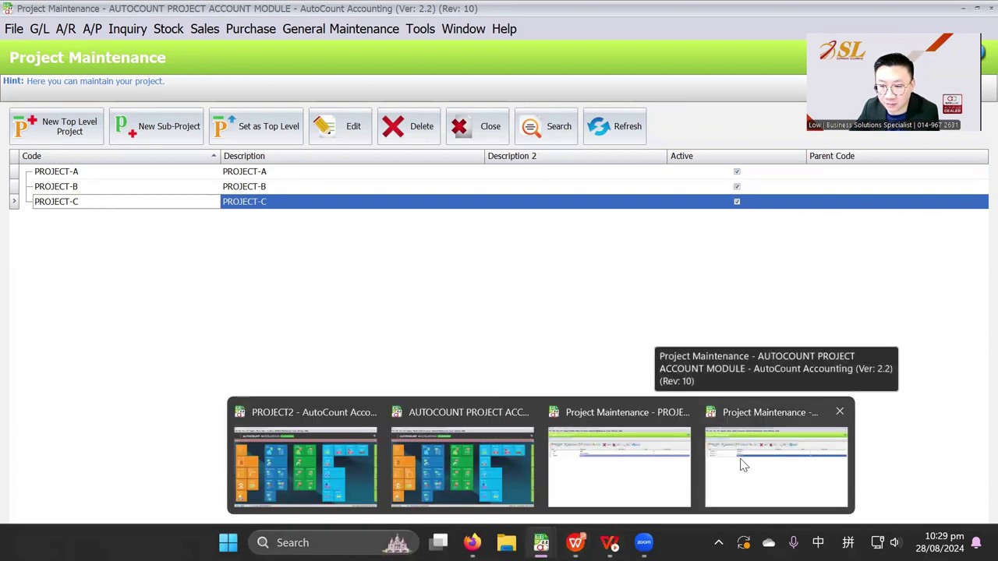
pyautogui.click(740, 462)
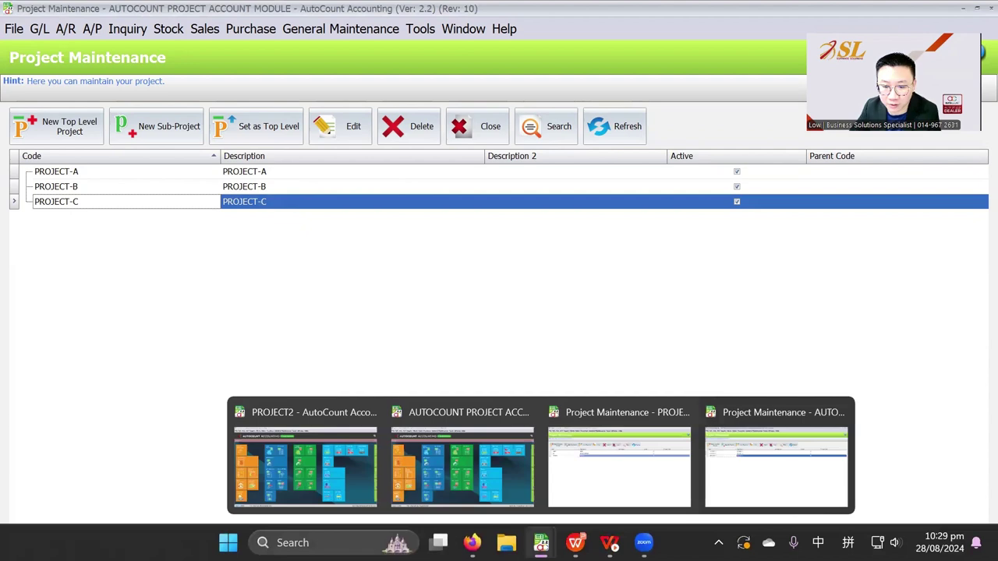
pyautogui.click(619, 460)
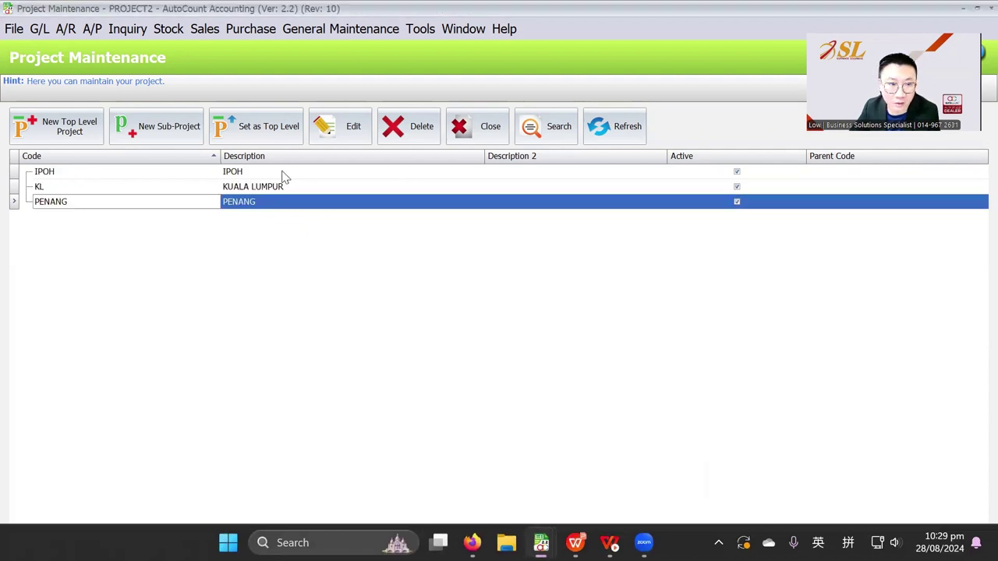
pyautogui.click(148, 173)
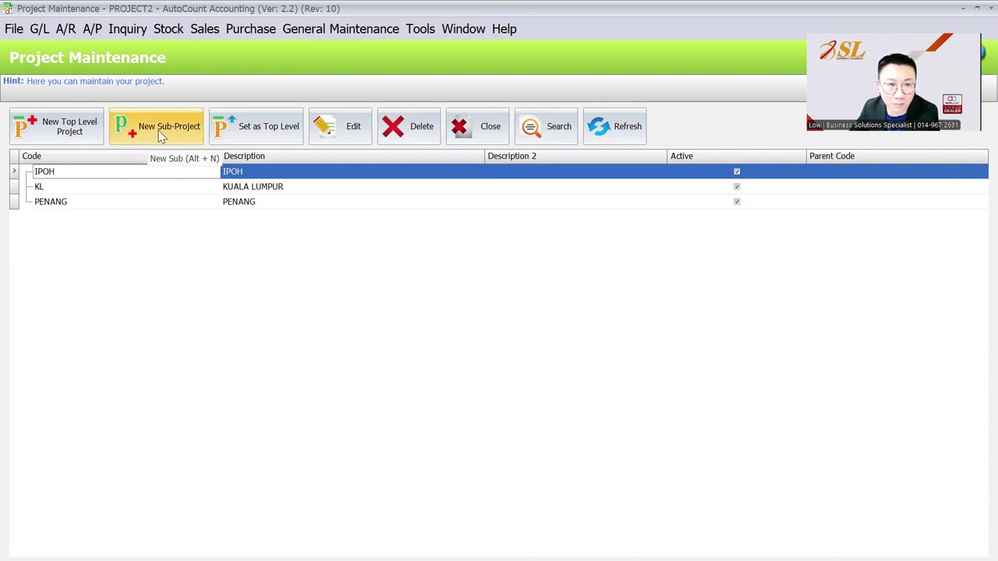
pyautogui.click(161, 136)
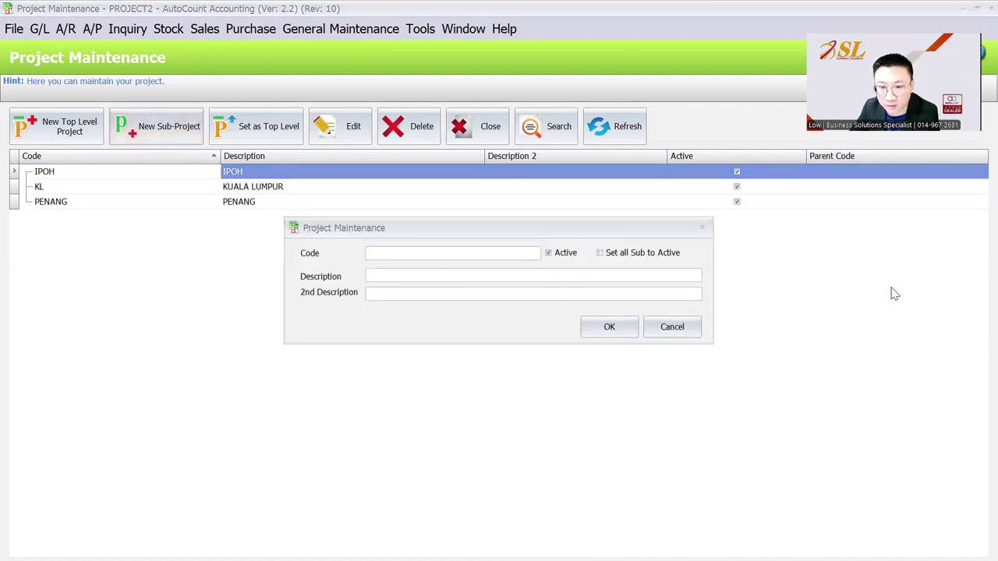
pyautogui.click(424, 256)
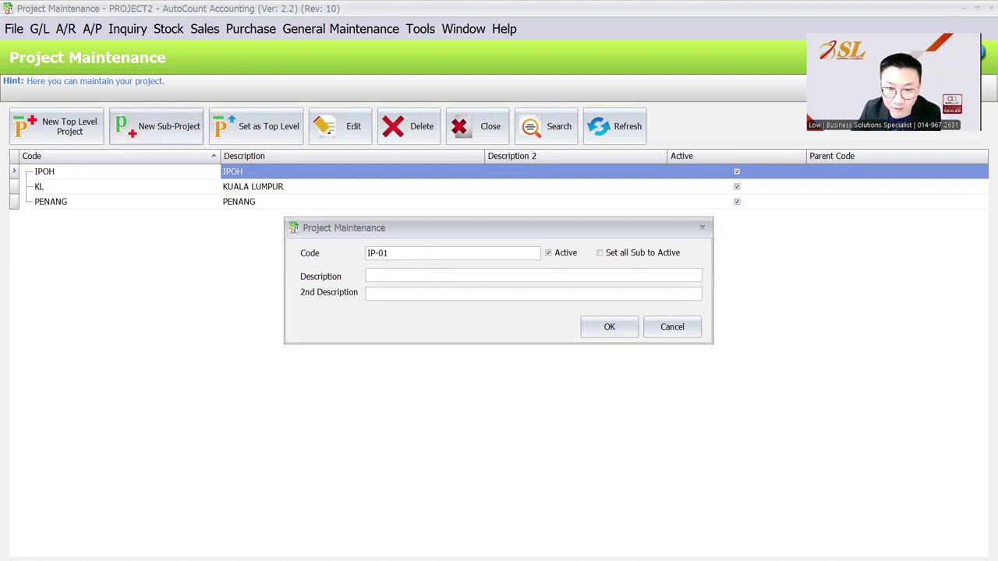
pyautogui.press('Tab')
pyautogui.press('Tab')
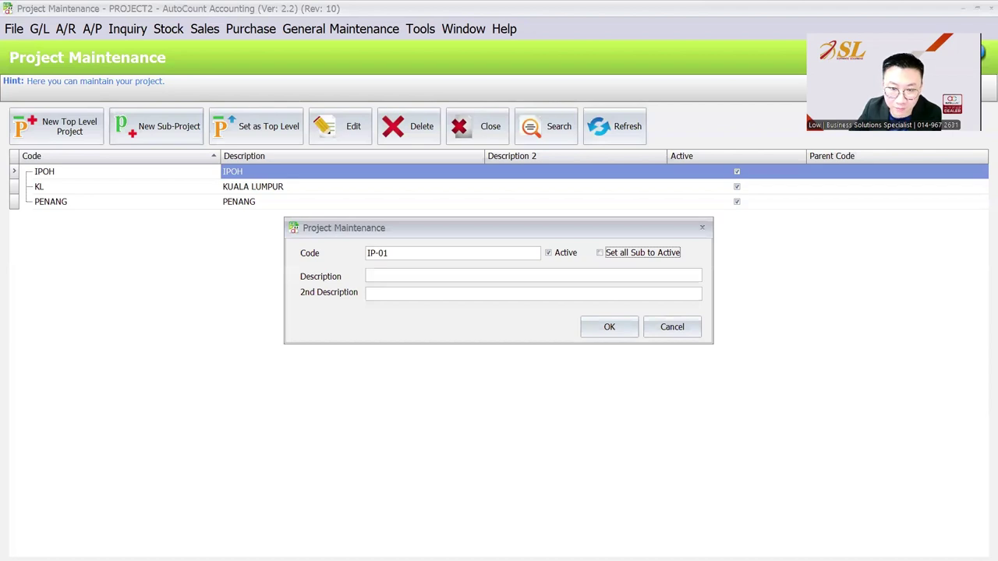
pyautogui.press('Tab')
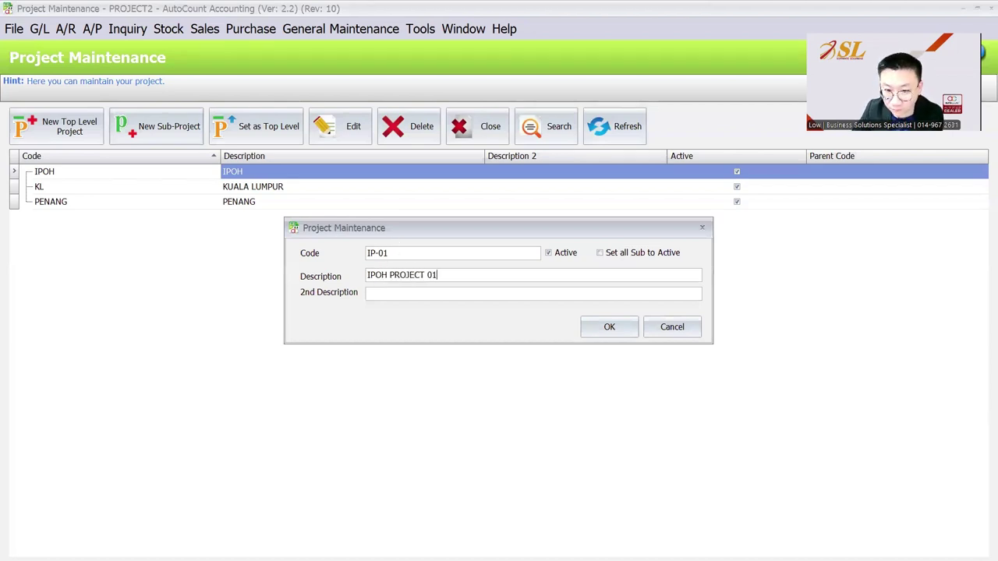
pyautogui.click(609, 326)
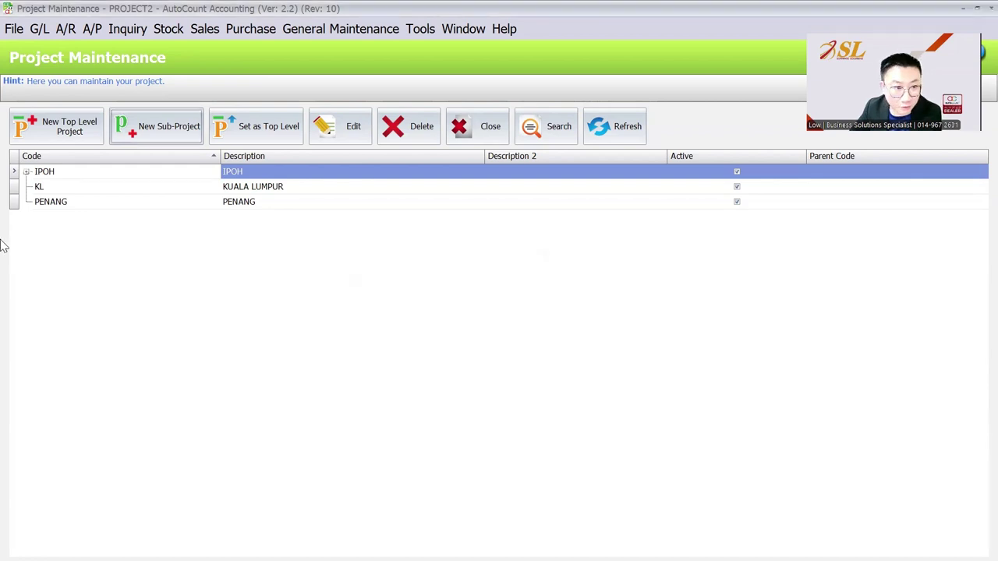
# Step: Expand IPOH and add sub-project IP-01/ELEC under IP-01 with the description IPOH PROJECT 01 ELECTRICAL WORK
pyautogui.click(26, 171)
pyautogui.click(80, 192)
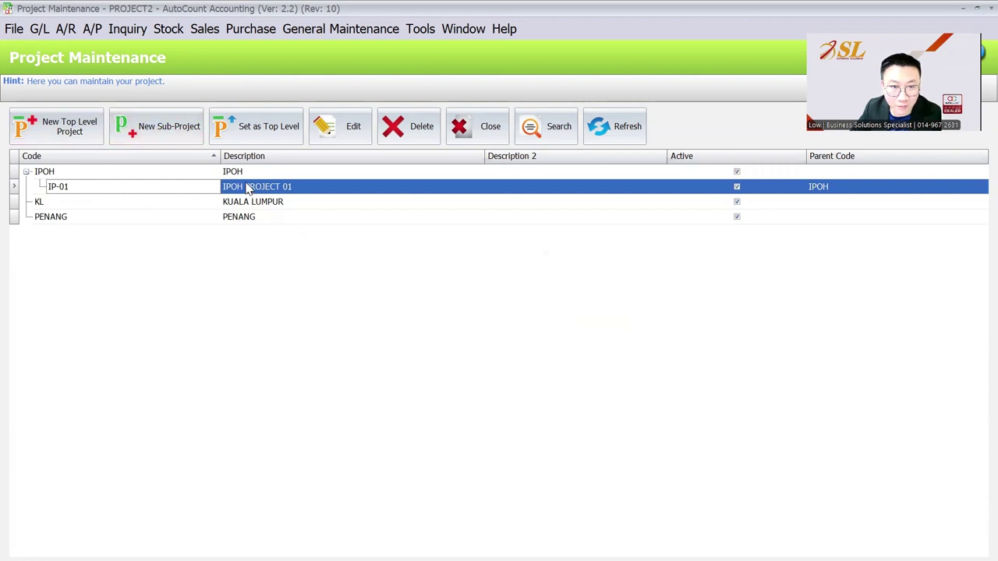
pyautogui.click(169, 129)
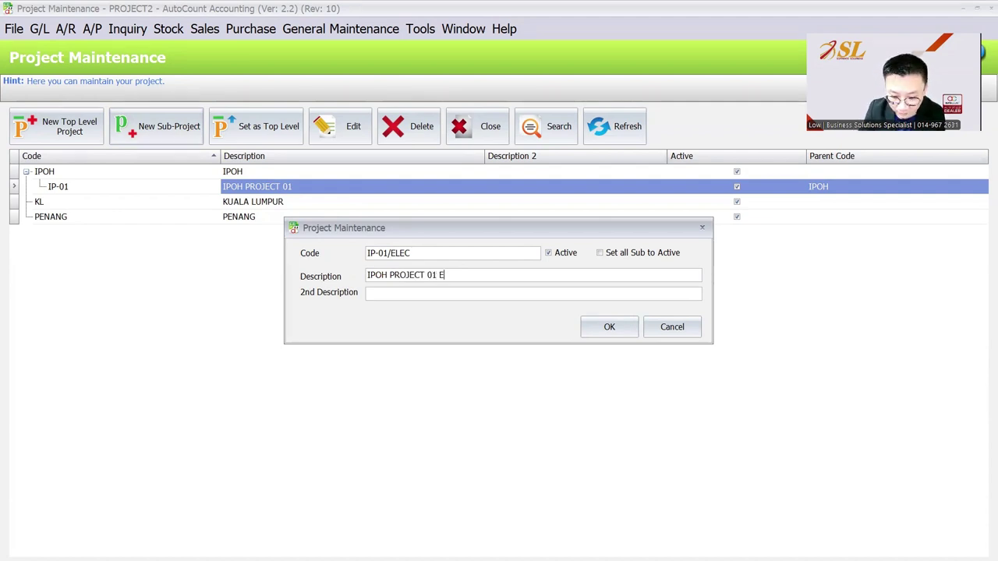
pyautogui.write('ICAL WORK')
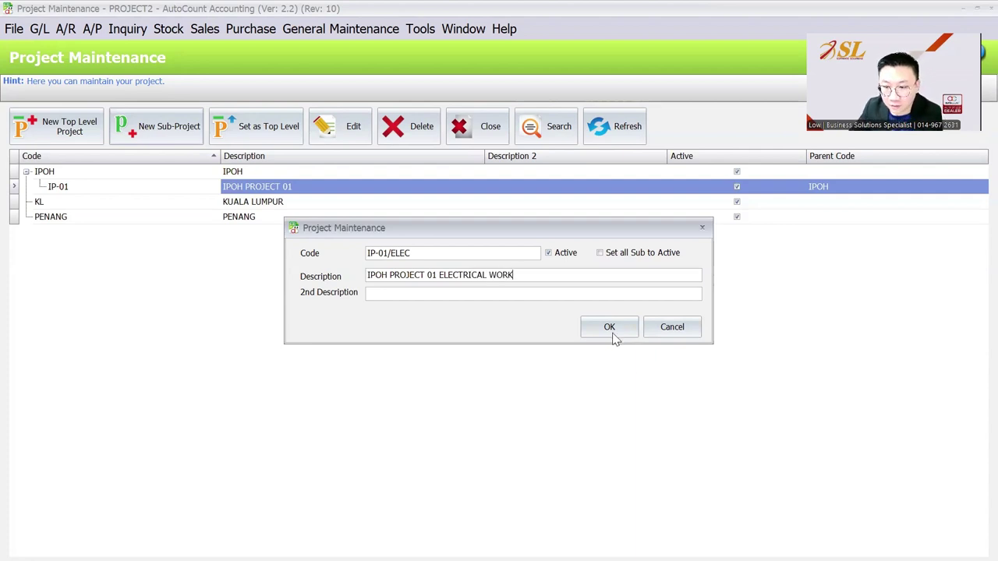
pyautogui.click(613, 332)
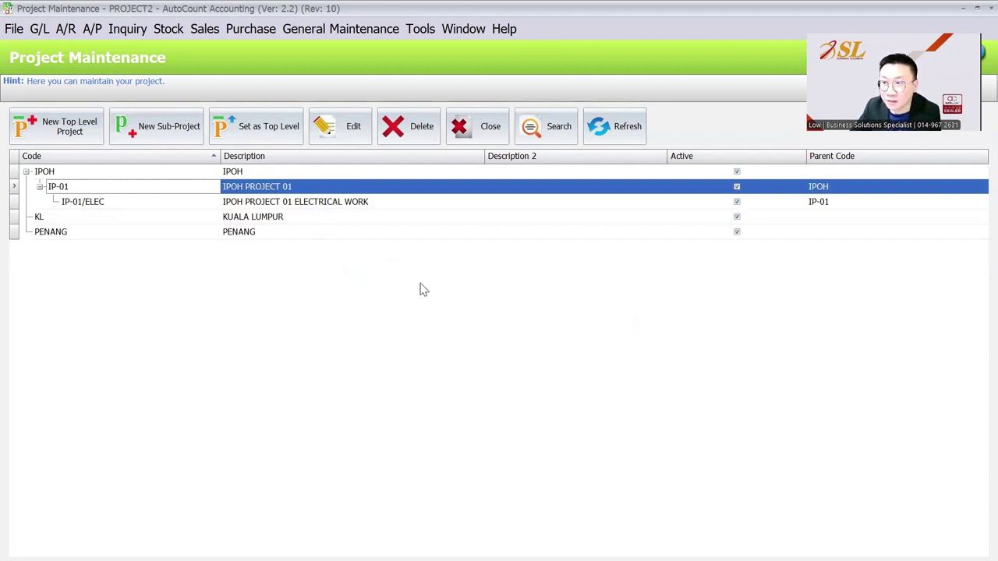
# Step: Review the three project levels from IP-01/ELEC up through IP-01 to IPOH
pyautogui.click(178, 207)
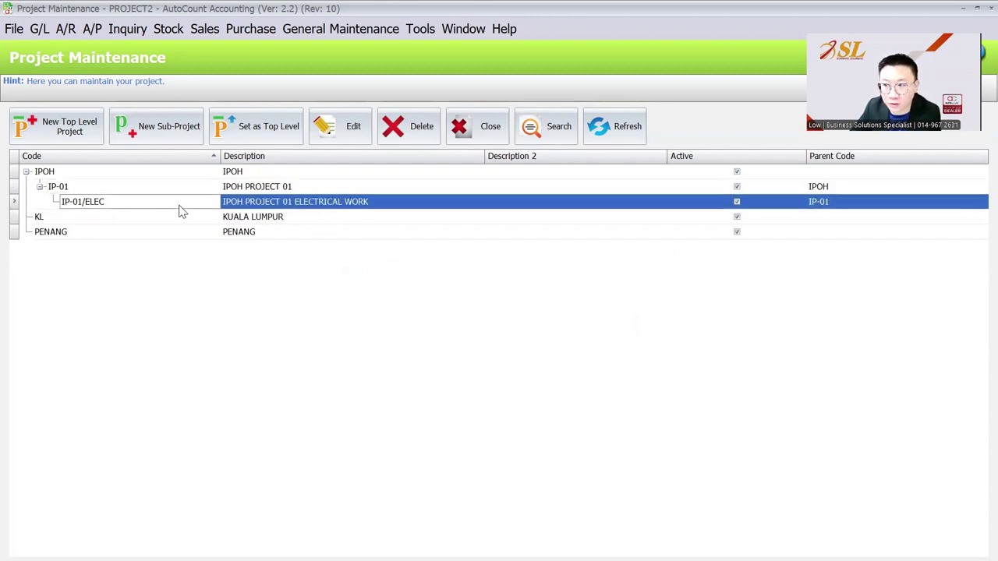
pyautogui.click(119, 189)
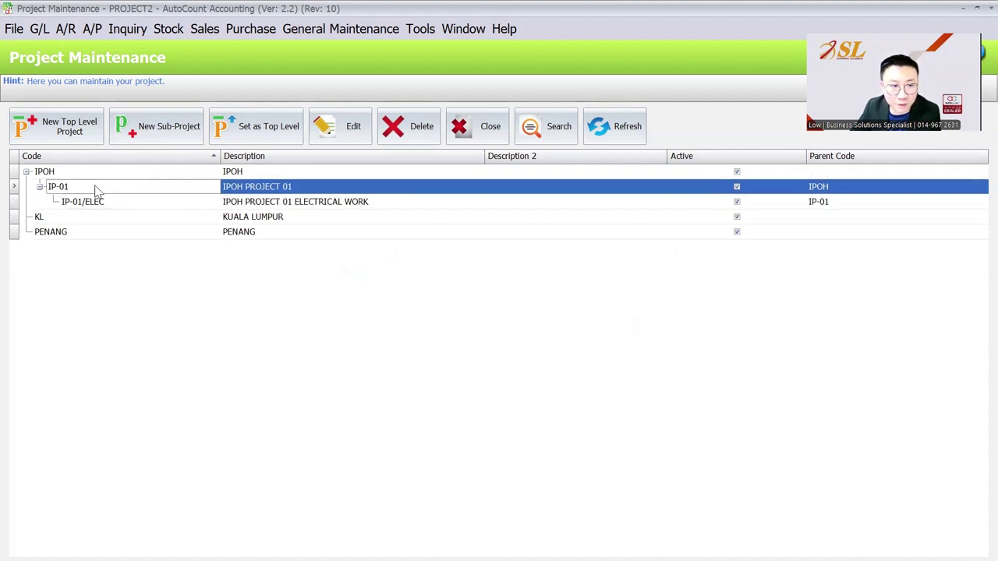
pyautogui.click(106, 203)
pyautogui.click(109, 189)
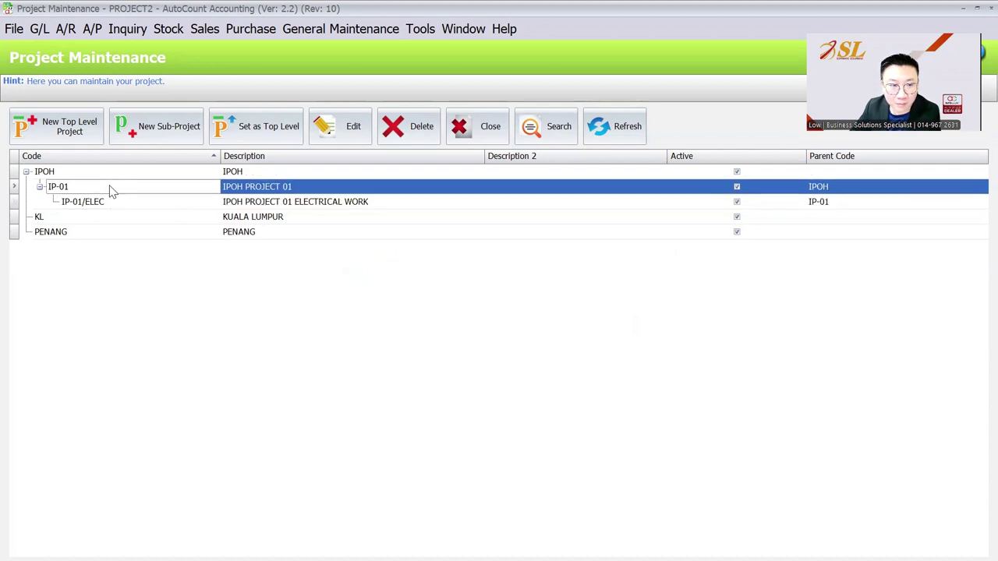
pyautogui.click(113, 172)
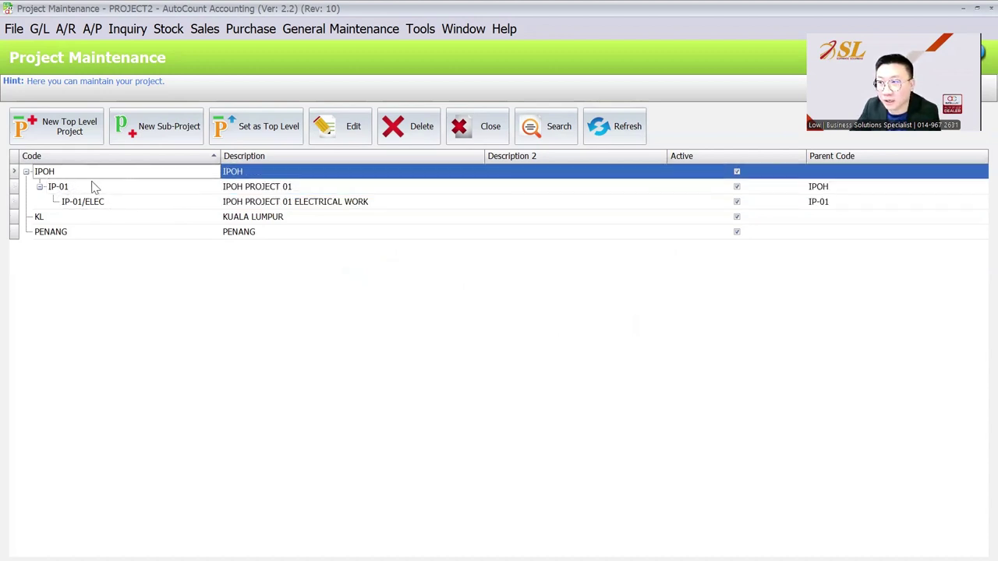
# Step: Start a new A/R invoice, add a detail line and look through the project numbers selectable for it
pyautogui.click(65, 30)
pyautogui.click(95, 72)
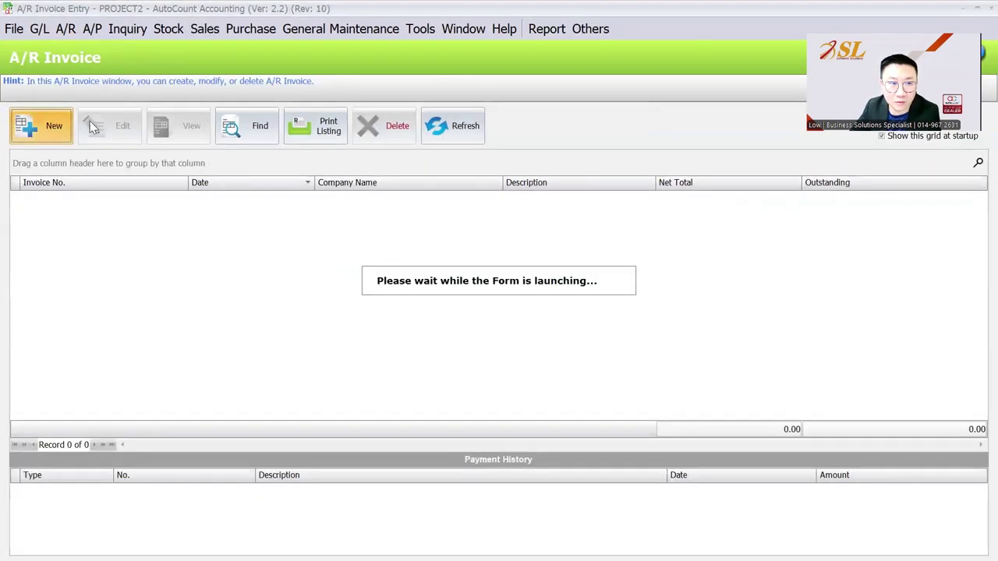
pyautogui.press('Return')
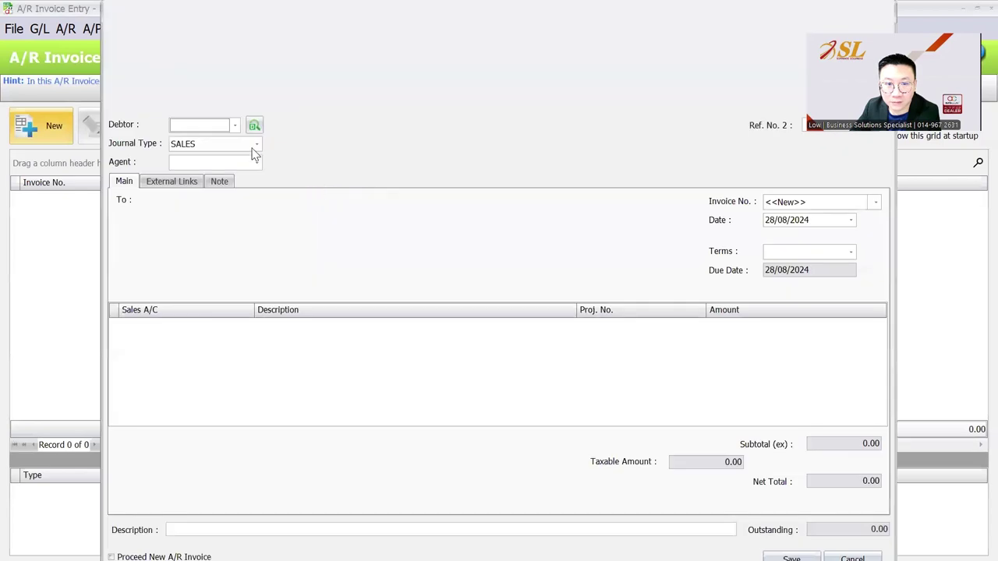
pyautogui.rightClick(392, 367)
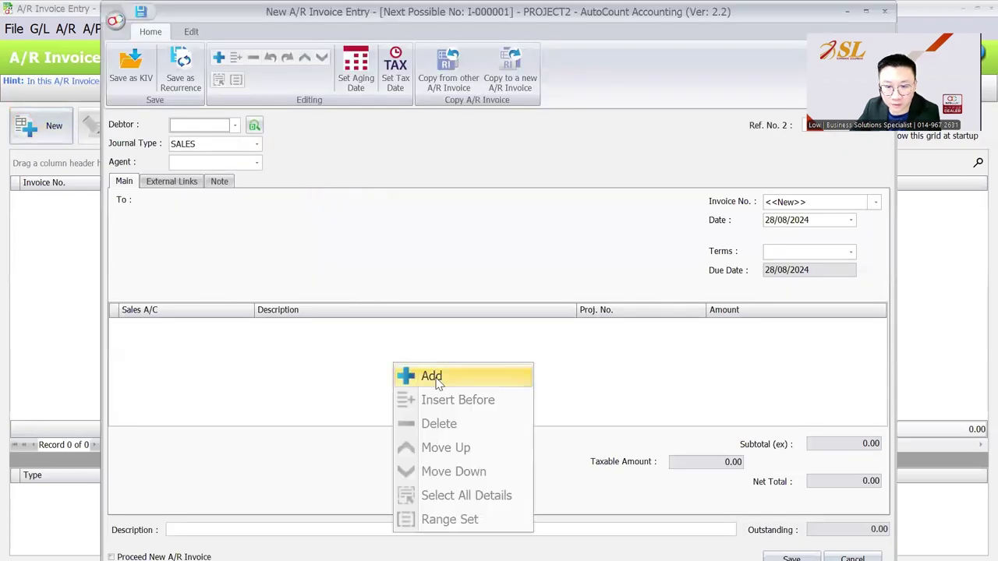
pyautogui.click(436, 378)
pyautogui.click(700, 326)
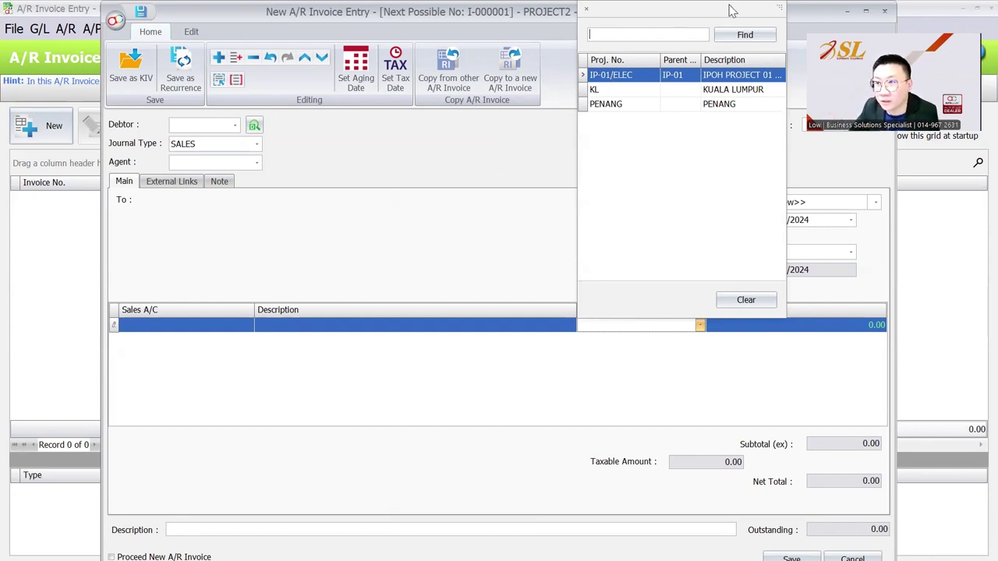
pyautogui.click(611, 89)
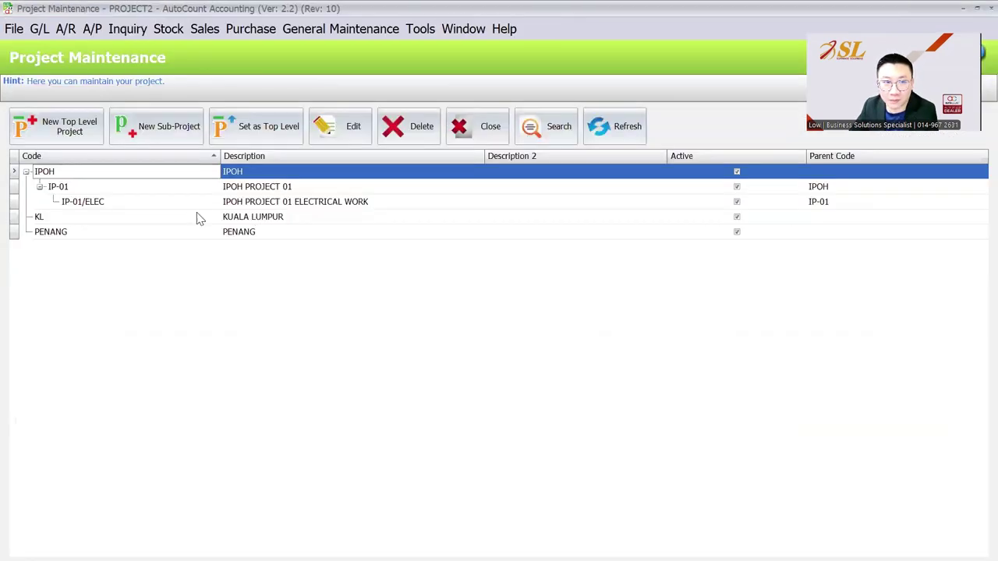
# Step: Select the IP-01/ELEC sub-project in Project Maintenance and switch to the WPS Presentation slide show
pyautogui.click(284, 202)
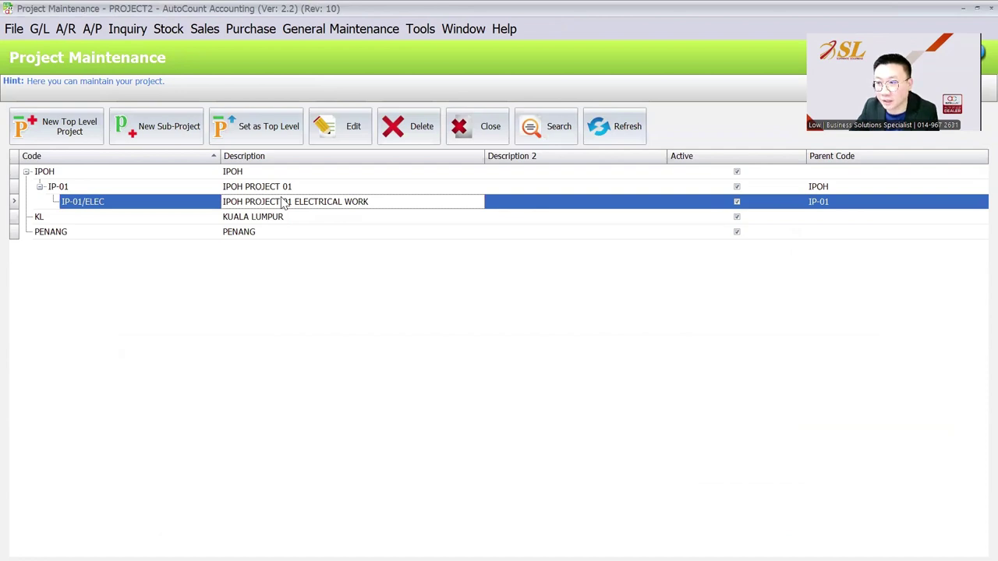
pyautogui.hotkey('alt', 'Tab')
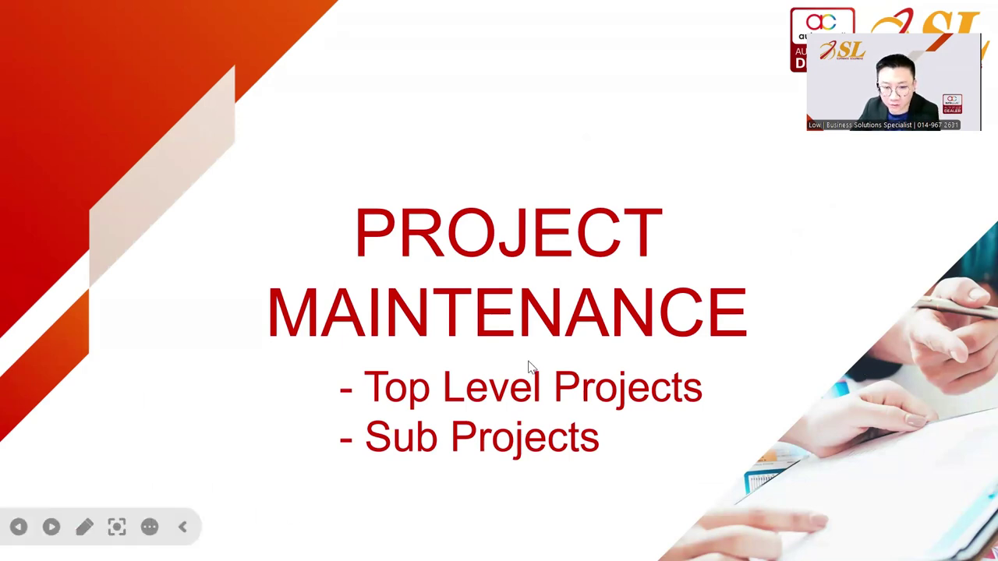
# Step: Advance the slide show to Transaction Maintenance, then switch to AutoCount Accounting with Project Maintenance open
pyautogui.click(559, 240)
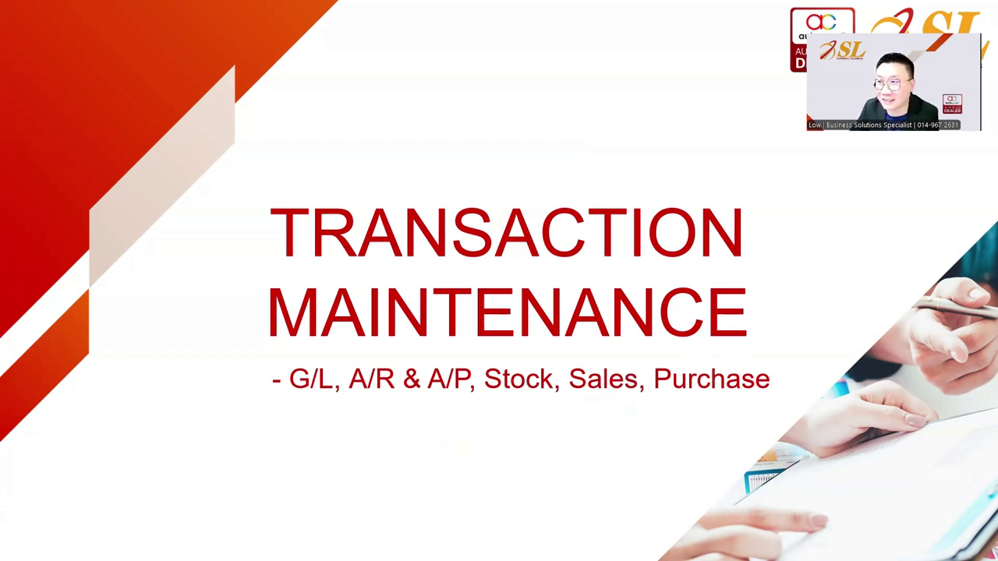
pyautogui.hotkey('alt', 'Tab')
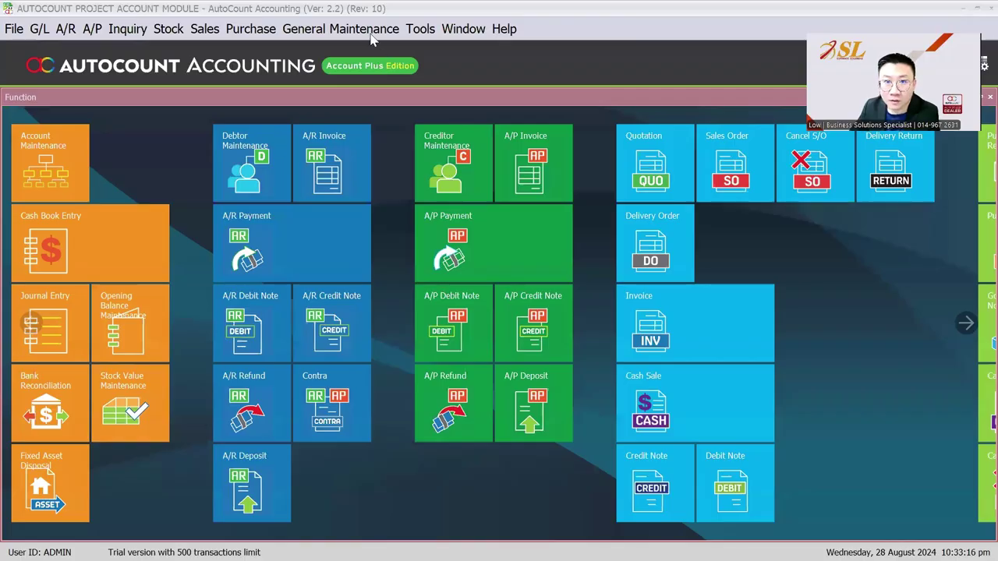
pyautogui.click(372, 35)
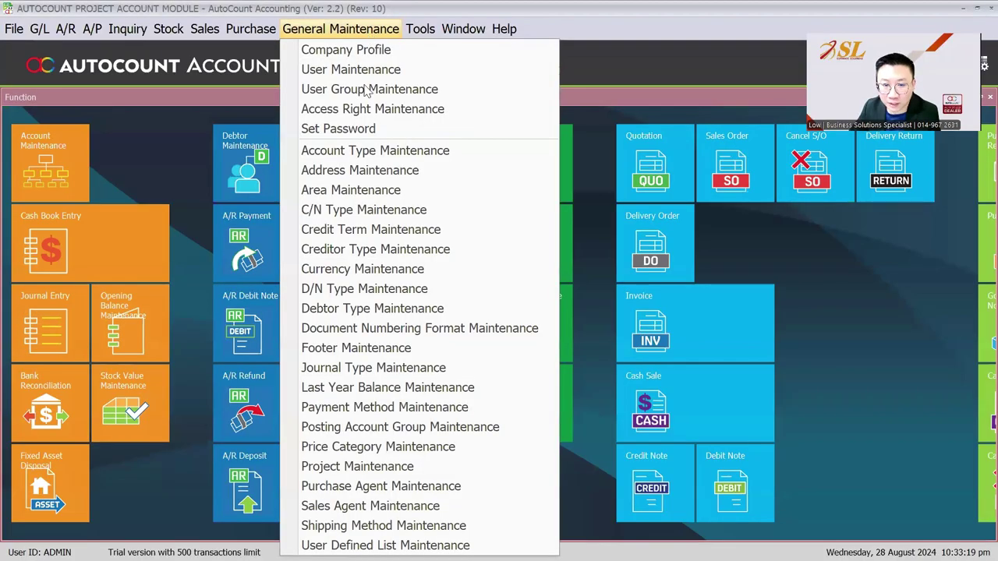
pyautogui.click(383, 470)
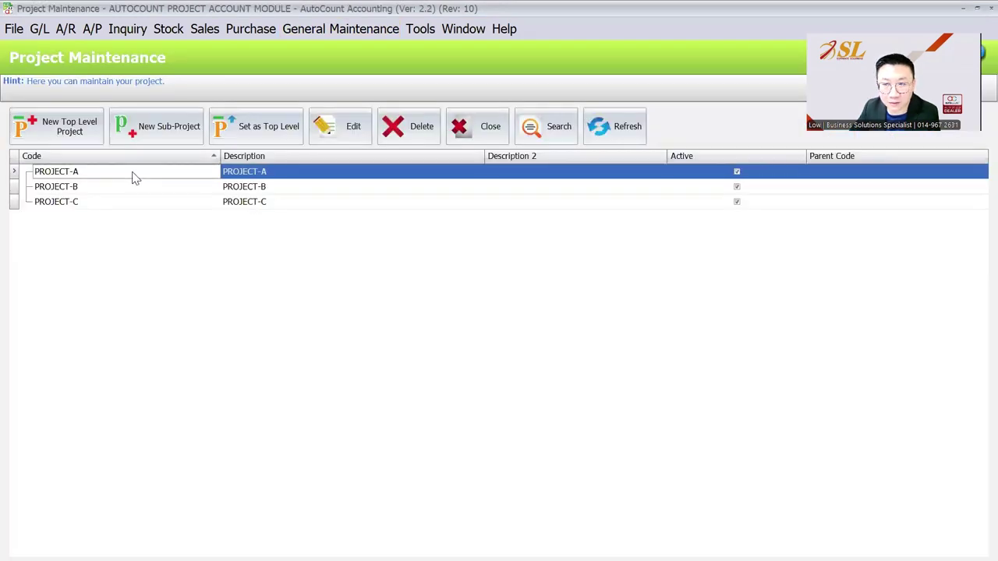
# Step: Review the top-level projects PROJECT-A, PROJECT-B and PROJECT-C in the project list
pyautogui.click(131, 204)
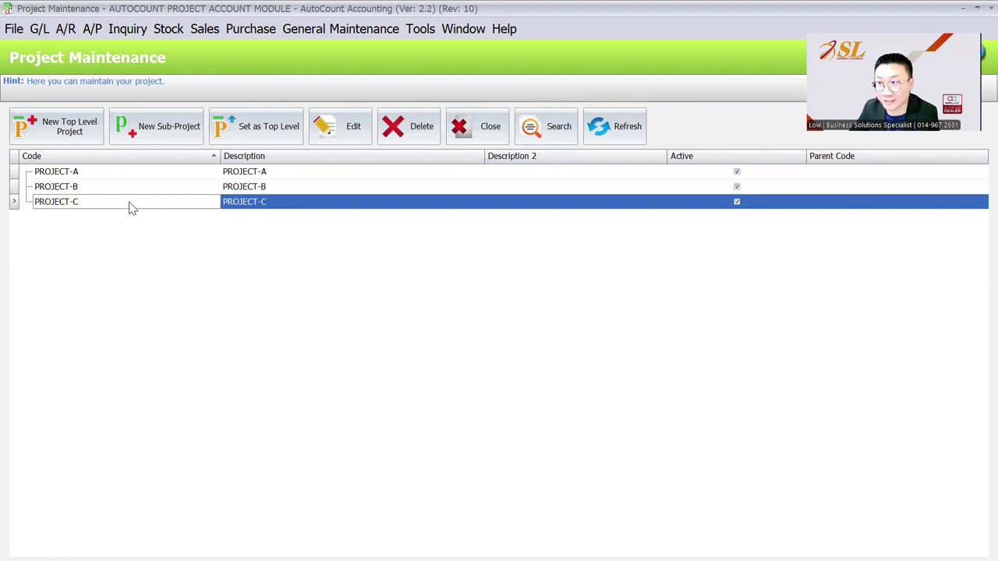
pyautogui.click(137, 175)
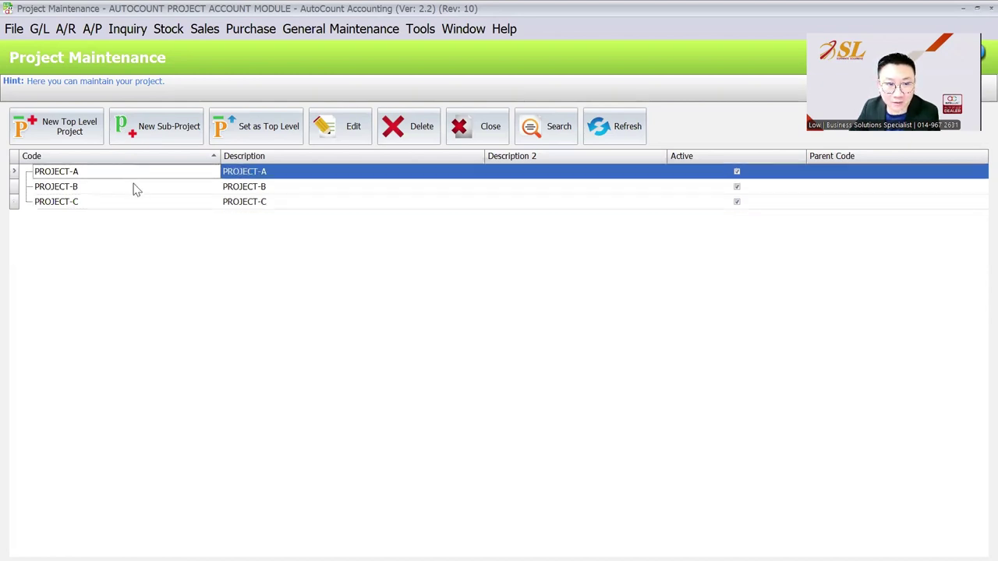
pyautogui.click(133, 187)
pyautogui.click(132, 199)
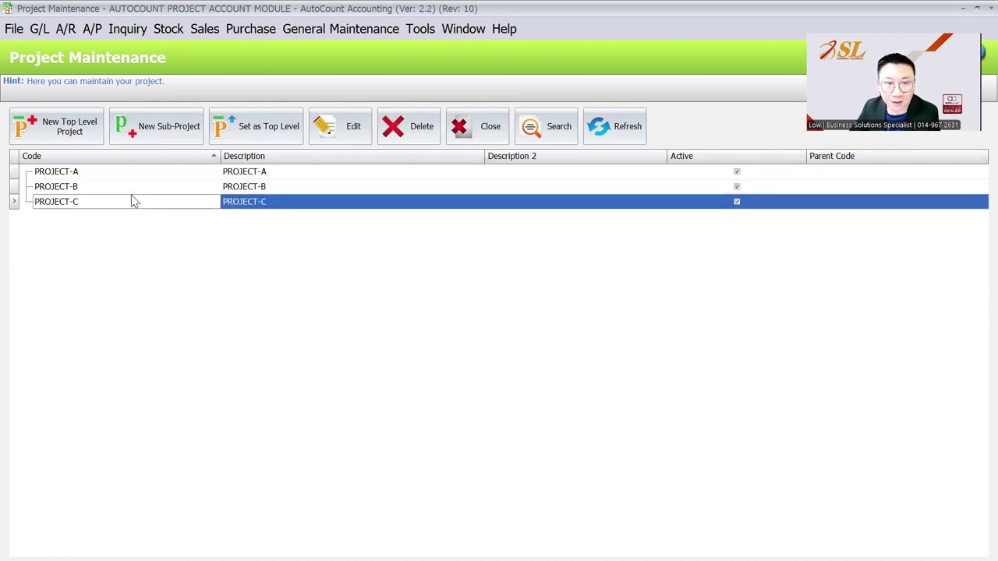
# Step: Start a new purchase invoice with A SUPPLIER as the creditor
pyautogui.click(247, 29)
pyautogui.click(269, 127)
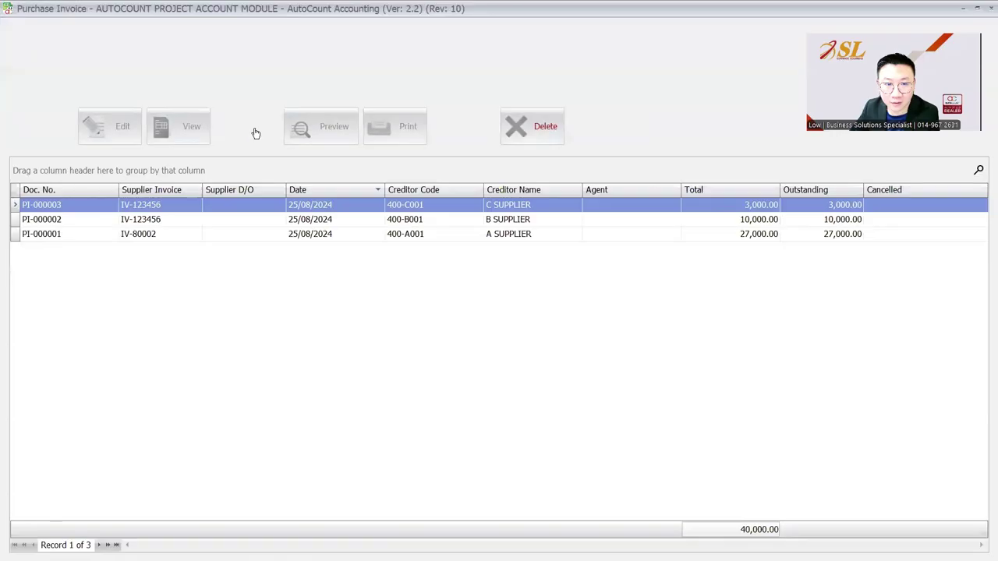
pyautogui.click(67, 131)
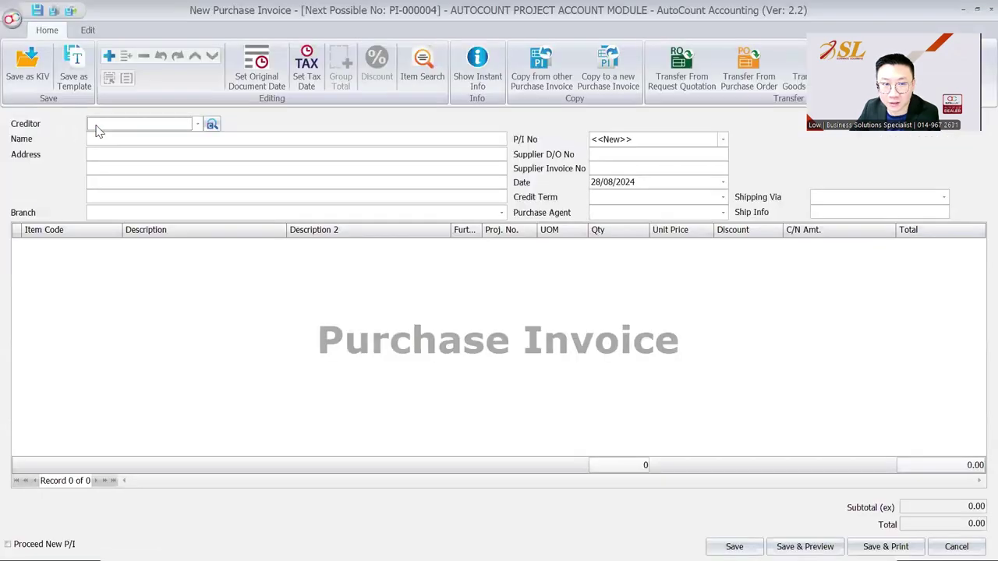
pyautogui.click(117, 126)
pyautogui.click(140, 194)
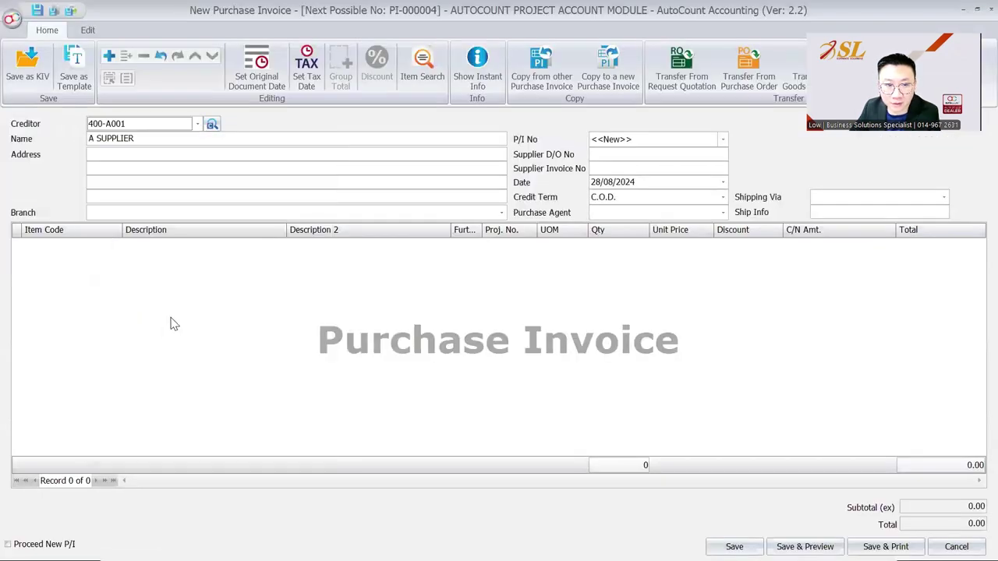
# Step: Add a detail line for ITEM A to the purchase invoice and assign it to PROJECT-A
pyautogui.rightClick(171, 322)
pyautogui.click(207, 64)
pyautogui.click(101, 248)
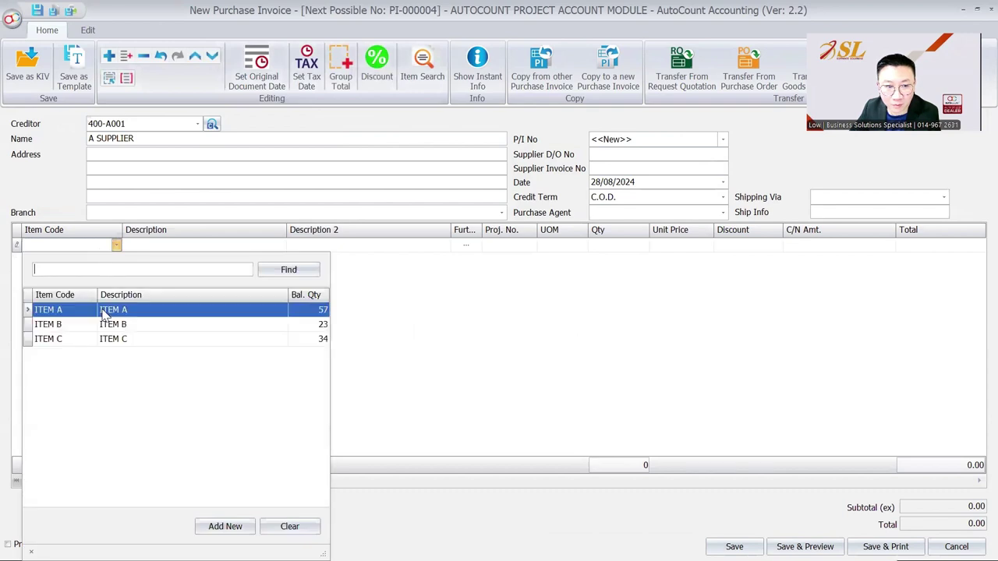
pyautogui.click(101, 310)
pyautogui.click(530, 249)
pyautogui.click(530, 247)
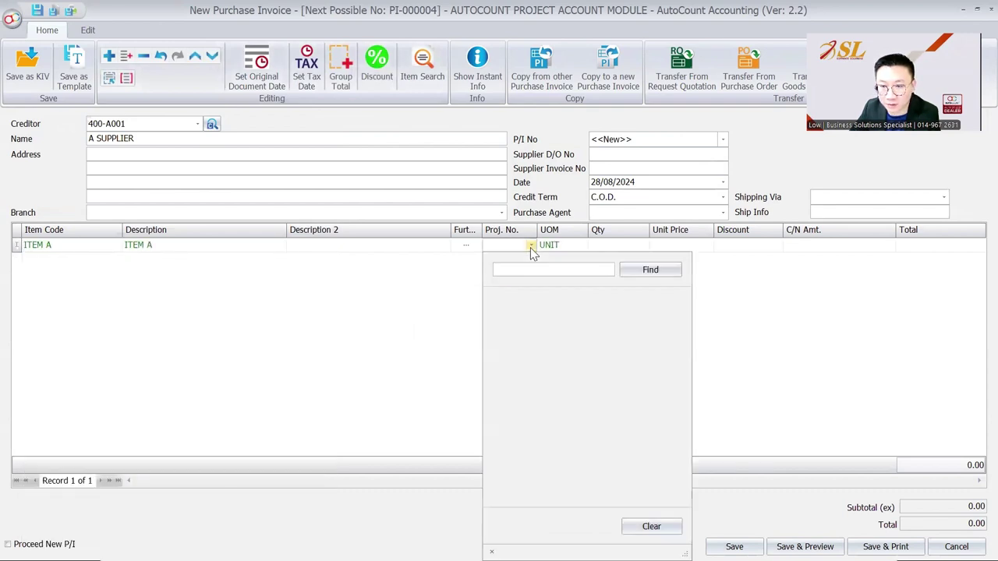
pyautogui.click(534, 311)
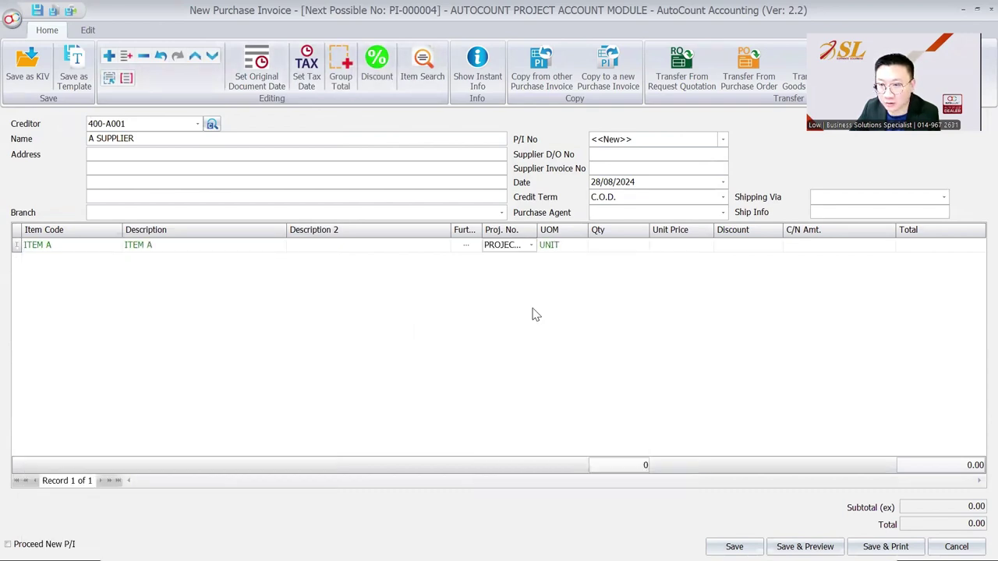
# Step: Set the ITEM A line to quantity 1 at a unit price of 1500 and save the purchase invoice without a supplier invoice number
pyautogui.click(647, 244)
pyautogui.write('1')
pyautogui.press('Tab')
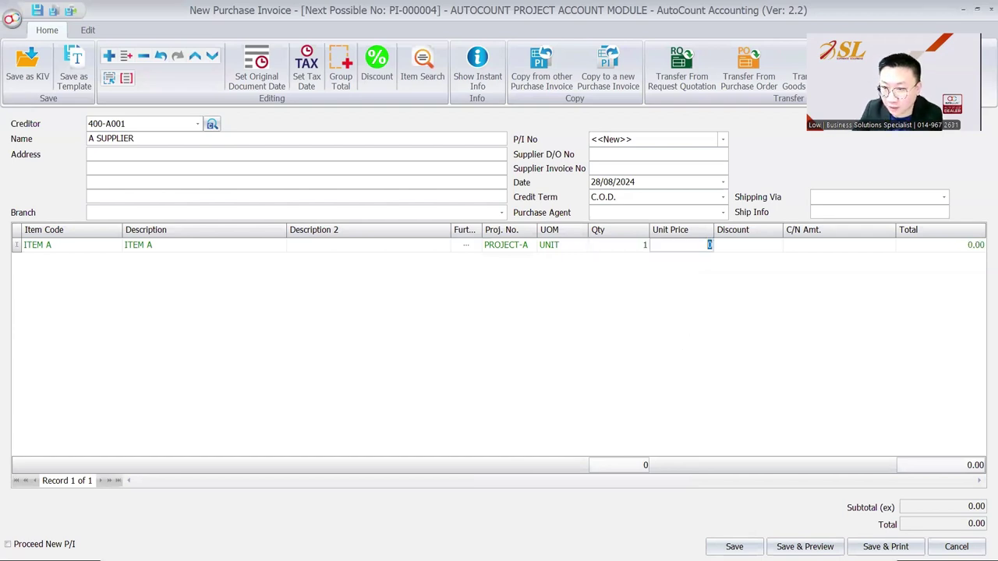
pyautogui.write('1500')
pyautogui.press('Tab')
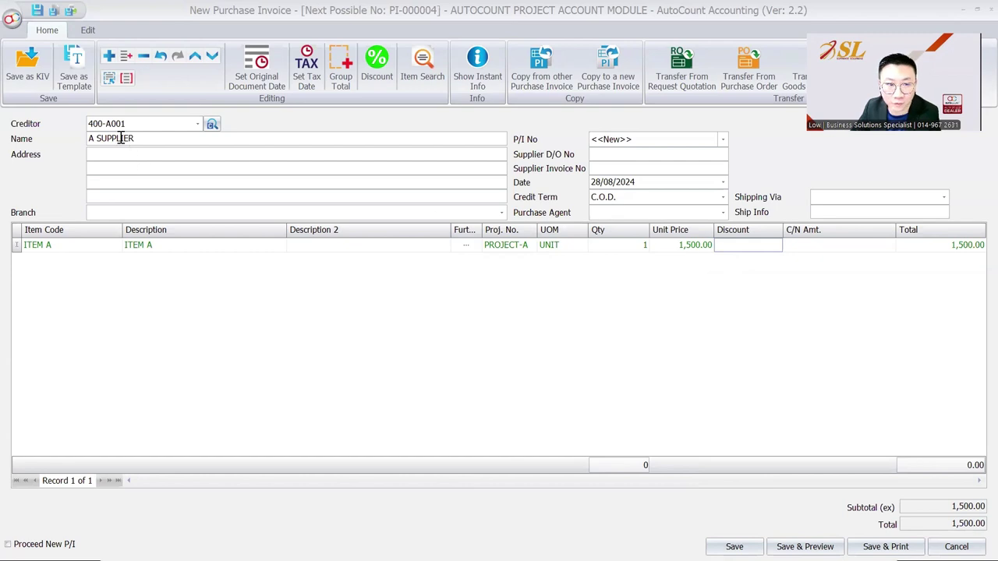
pyautogui.click(733, 546)
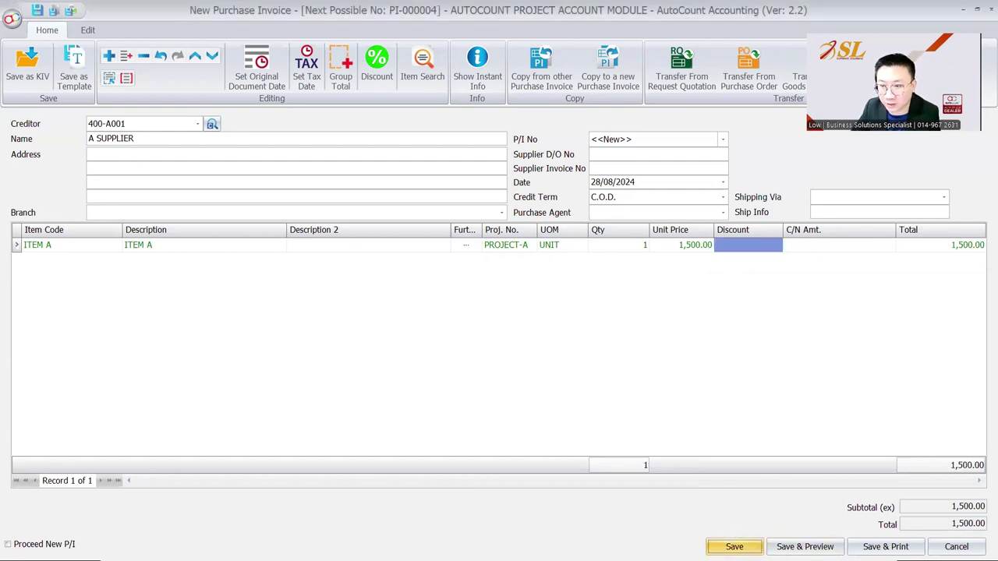
pyautogui.click(483, 312)
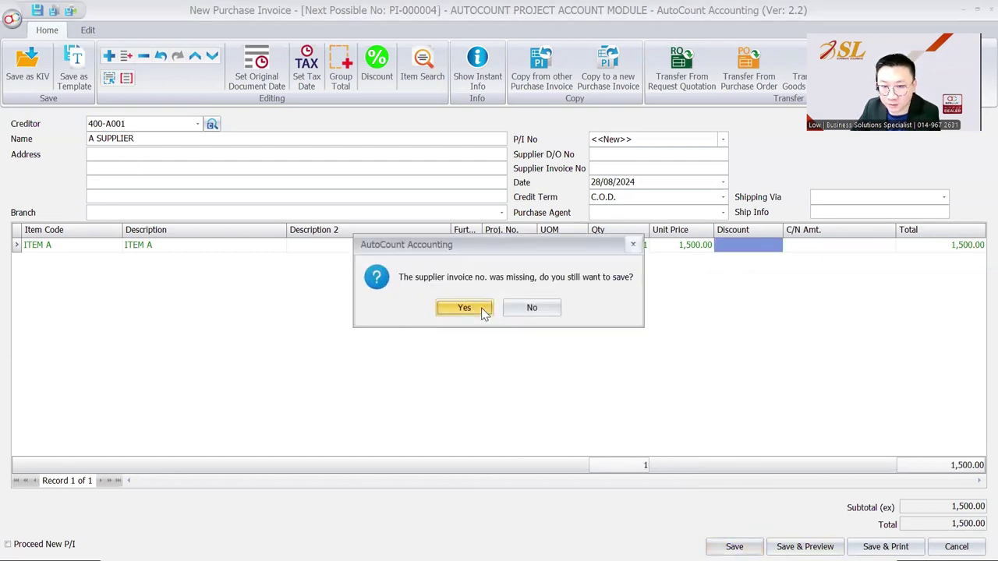
pyautogui.click(482, 311)
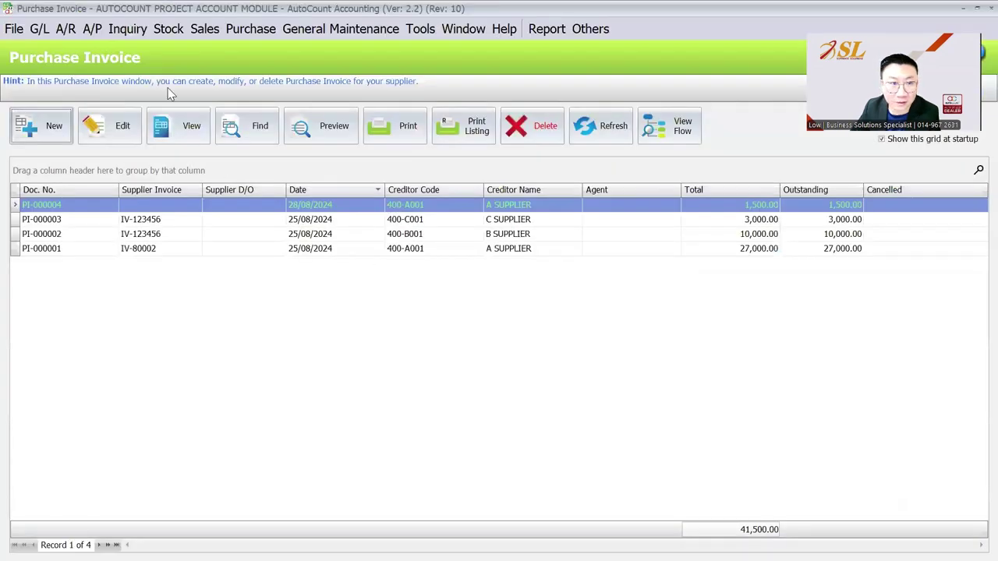
# Step: Start a new A/R invoice with B CUSTOMER as the debtor
pyautogui.click(92, 30)
pyautogui.moveTo(70, 32)
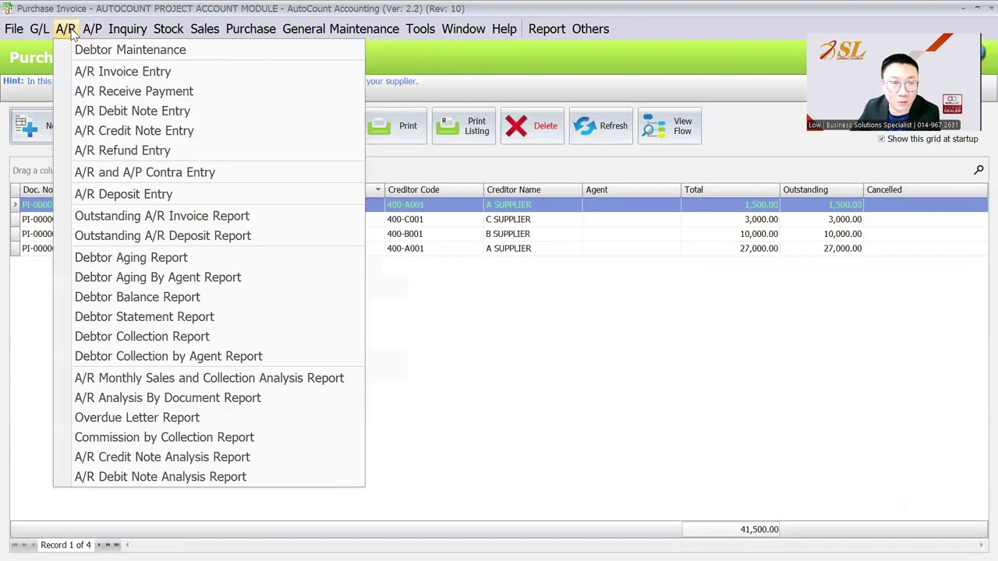
pyautogui.moveTo(235, 38)
pyautogui.click(82, 71)
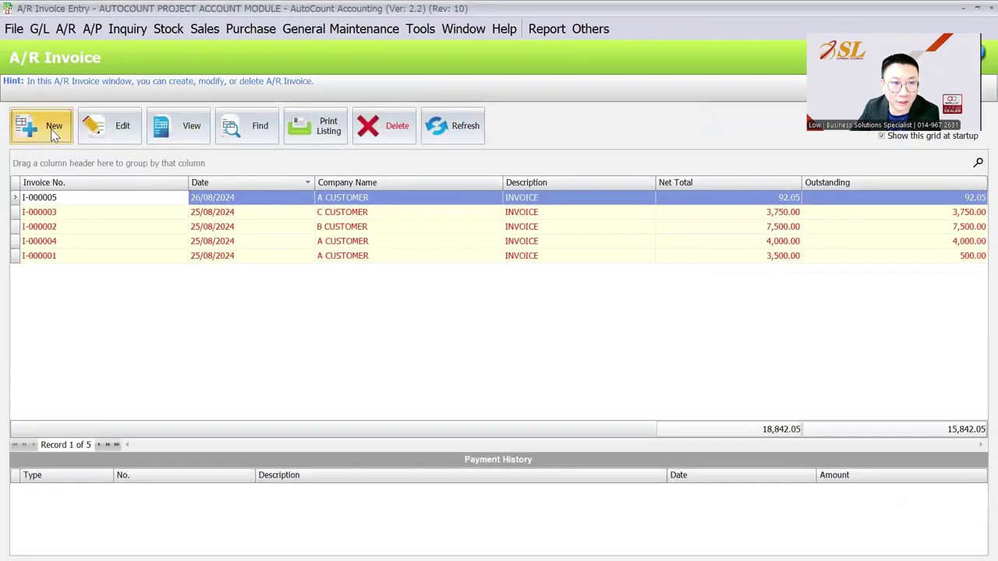
pyautogui.click(51, 128)
pyautogui.click(209, 127)
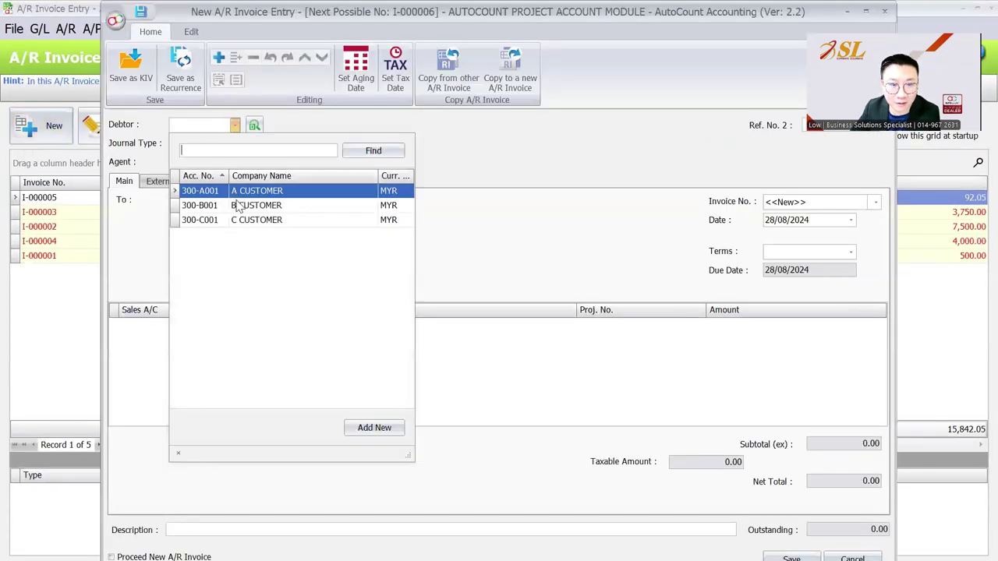
pyautogui.click(234, 267)
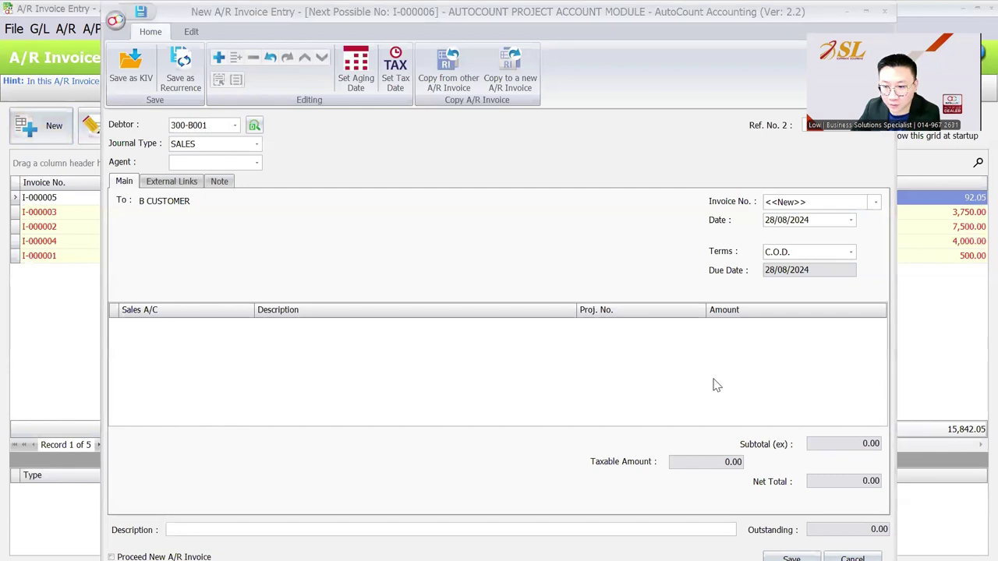
# Step: Add a detail line to the A/R invoice using the SALES account
pyautogui.rightClick(193, 356)
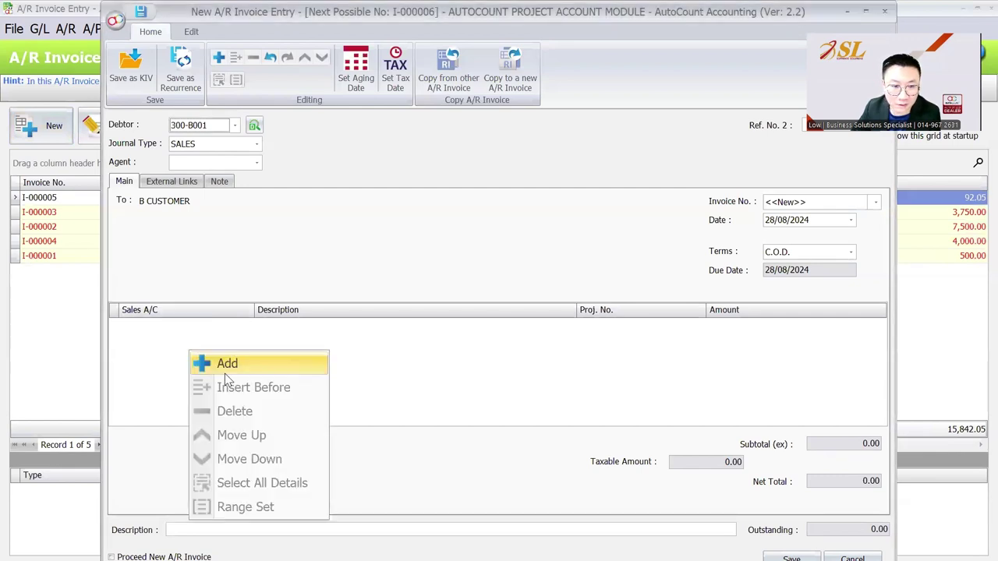
pyautogui.click(218, 363)
pyautogui.write('SALESX')
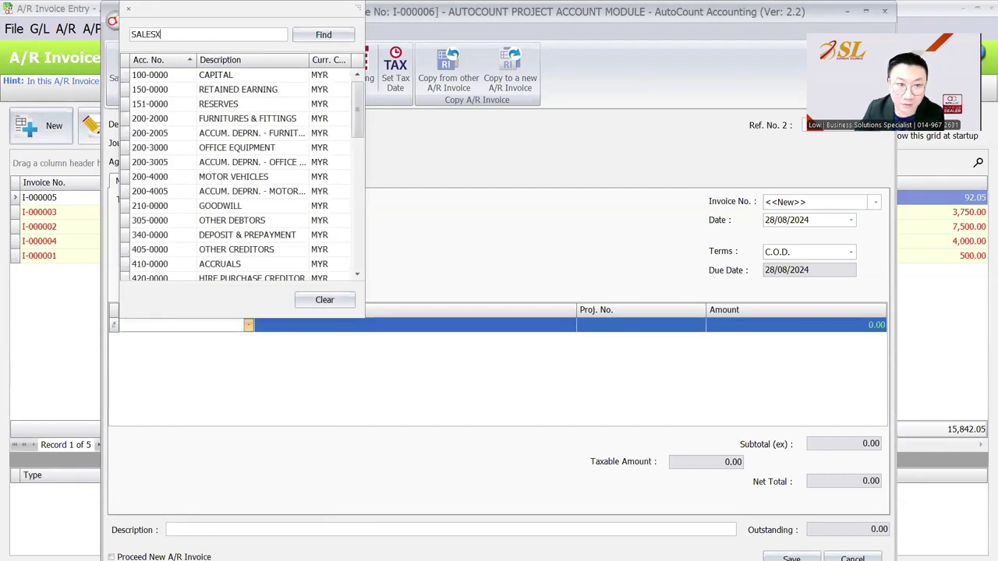
pyautogui.press('Return')
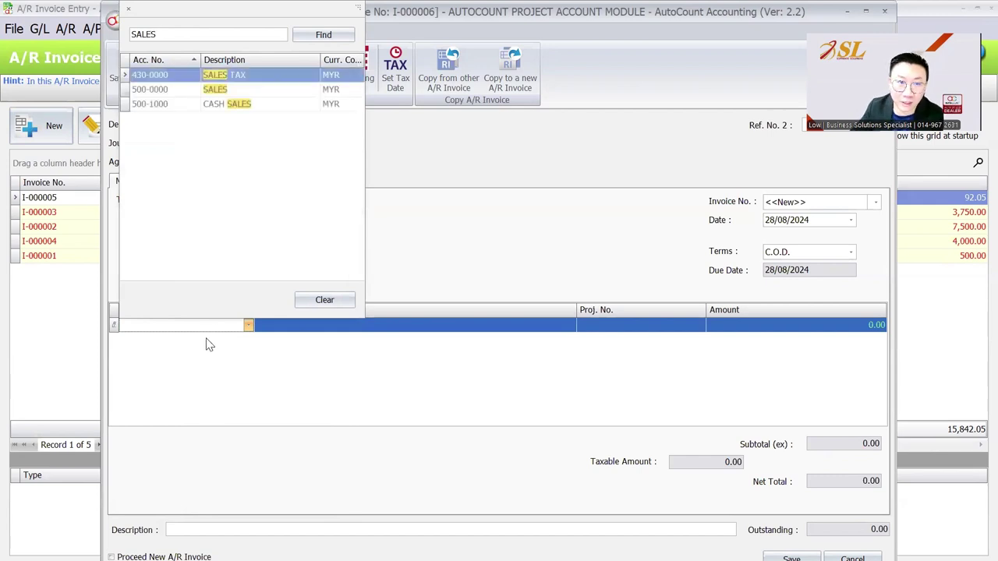
pyautogui.click(306, 91)
# Step: Assign the SALES line to PROJECT-A with an amount of 2500 and save the A/R invoice
pyautogui.click(590, 331)
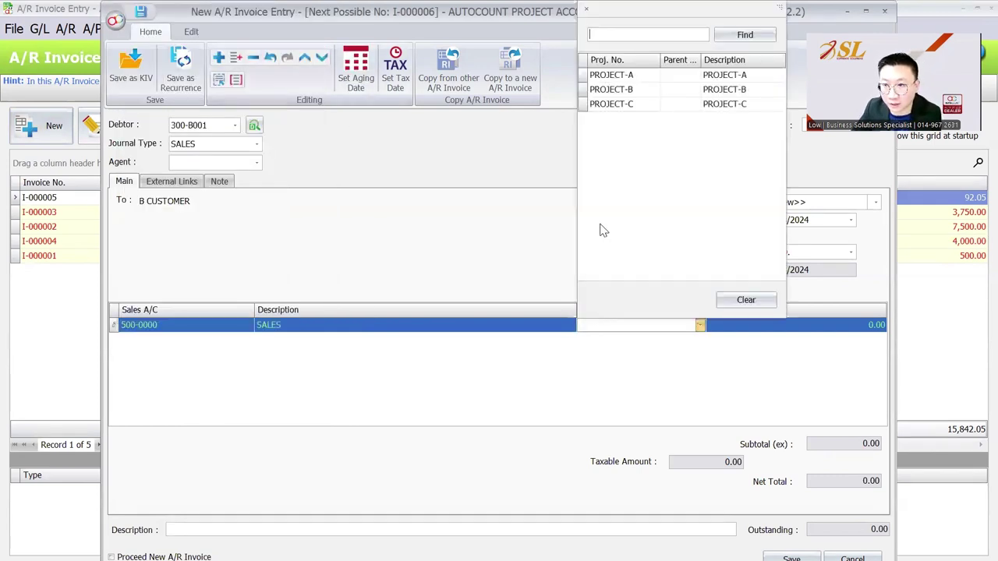
pyautogui.click(634, 73)
pyautogui.click(738, 324)
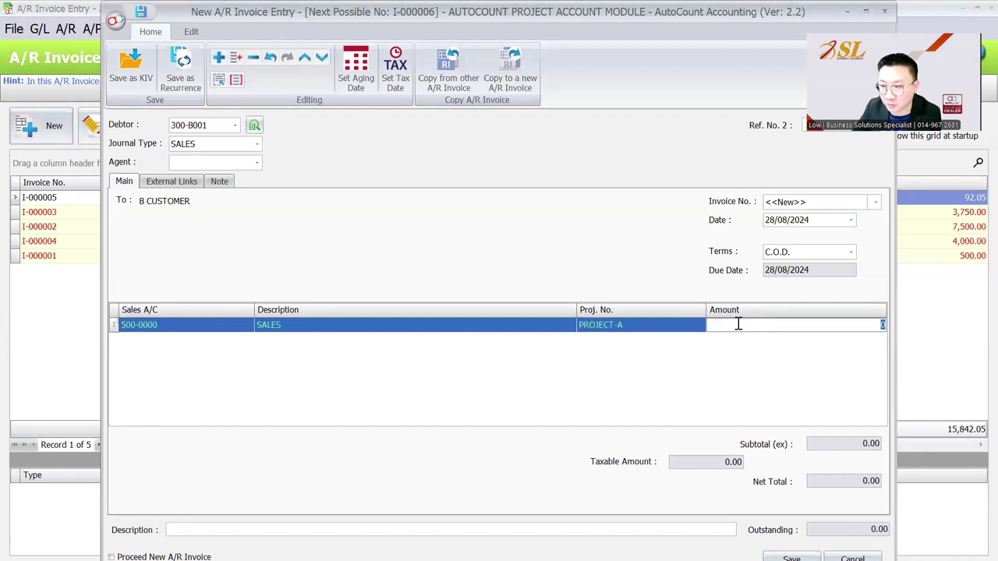
pyautogui.write('2500')
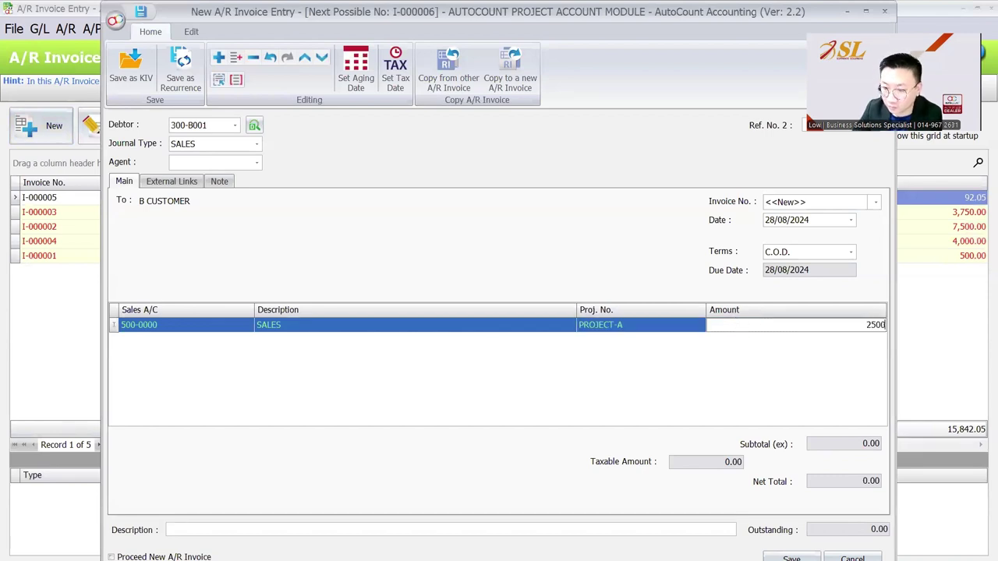
pyautogui.hotkey('ctrl', 's')
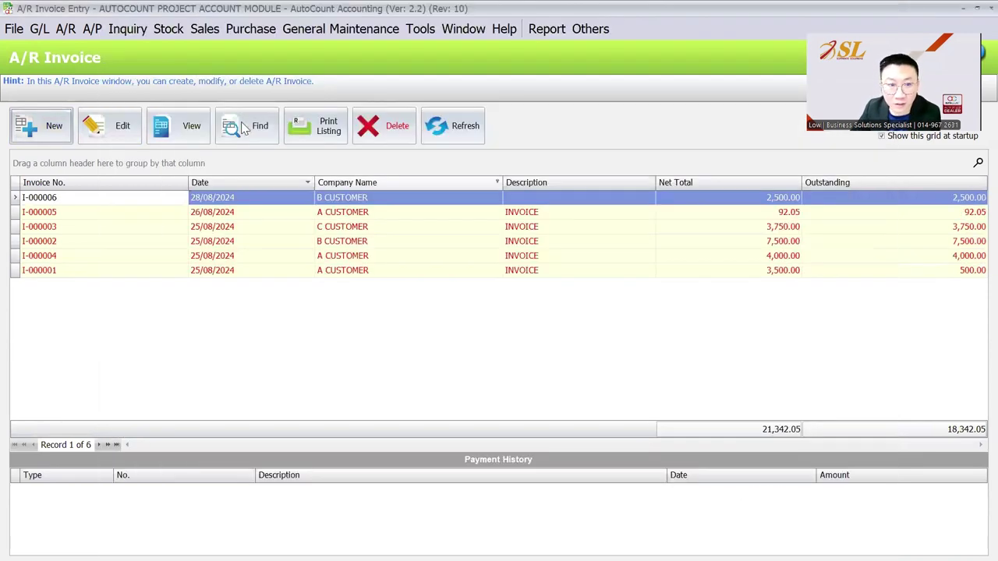
# Step: Start a new payment voucher in the cash book with CASH as the payment method
pyautogui.click(39, 29)
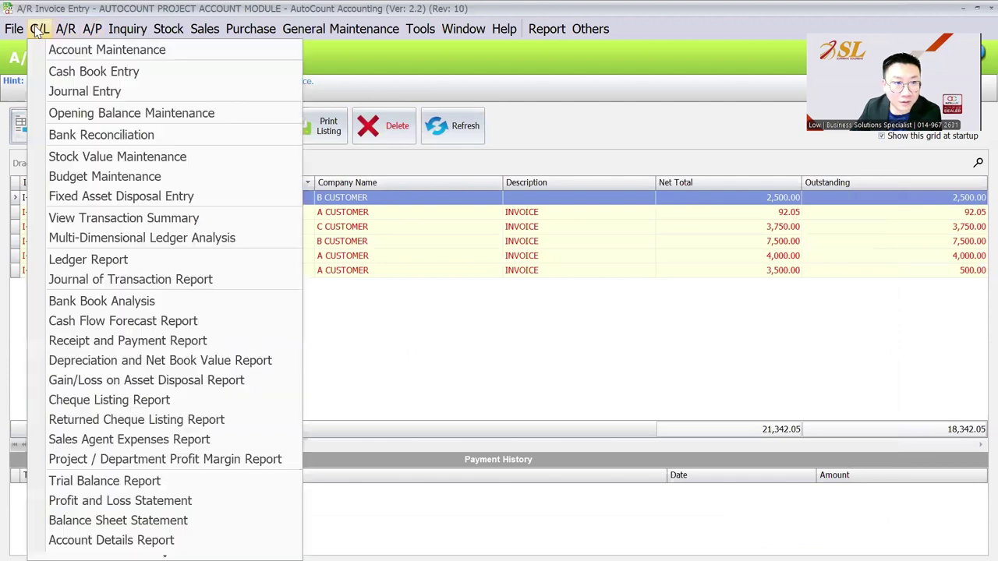
pyautogui.click(93, 71)
pyautogui.click(42, 126)
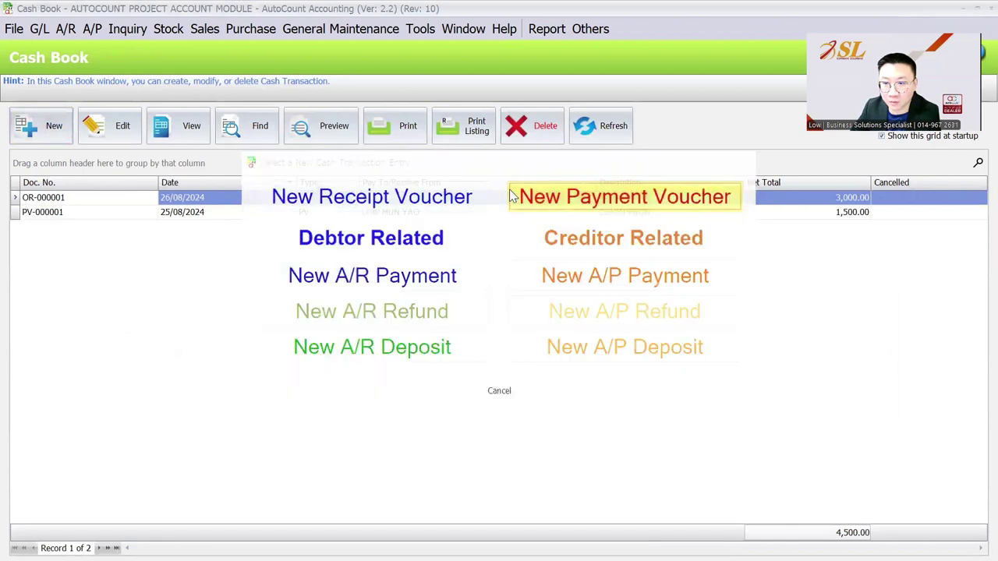
pyautogui.click(512, 194)
pyautogui.click(208, 240)
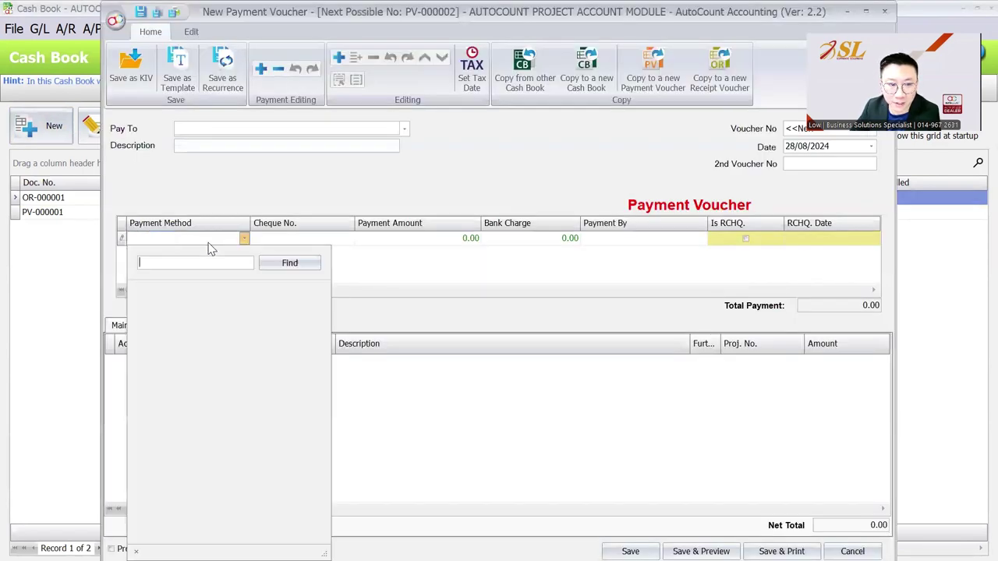
pyautogui.click(200, 322)
# Step: Add a detail line to the payment voucher using the SALARIES account
pyautogui.rightClick(207, 238)
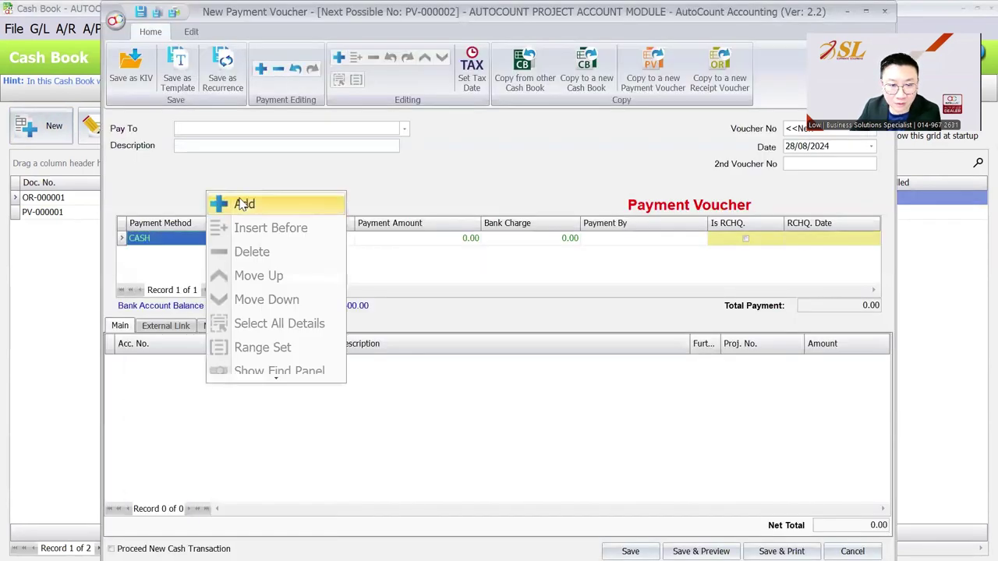
pyautogui.click(244, 204)
pyautogui.click(210, 362)
pyautogui.write('SALA')
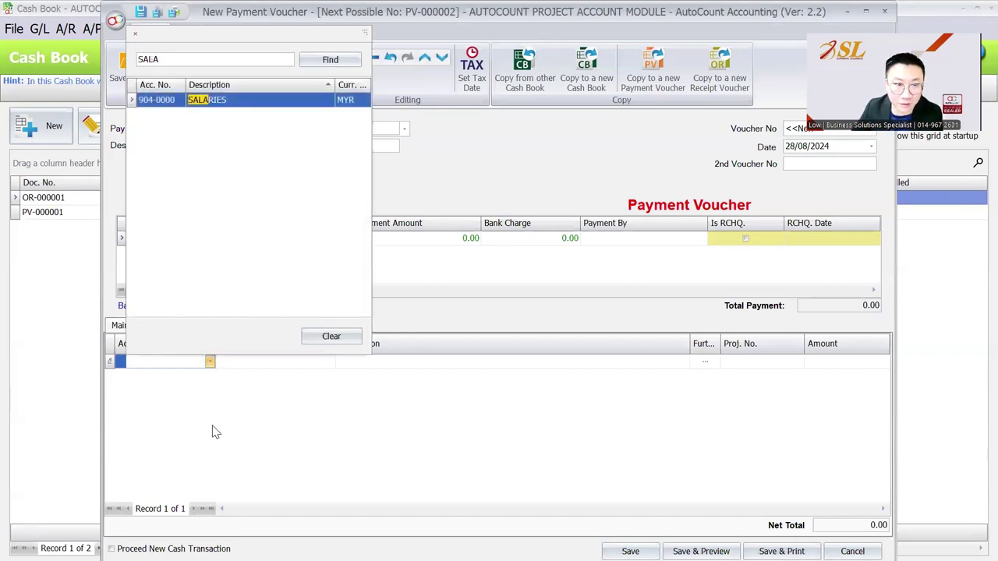
pyautogui.click(275, 100)
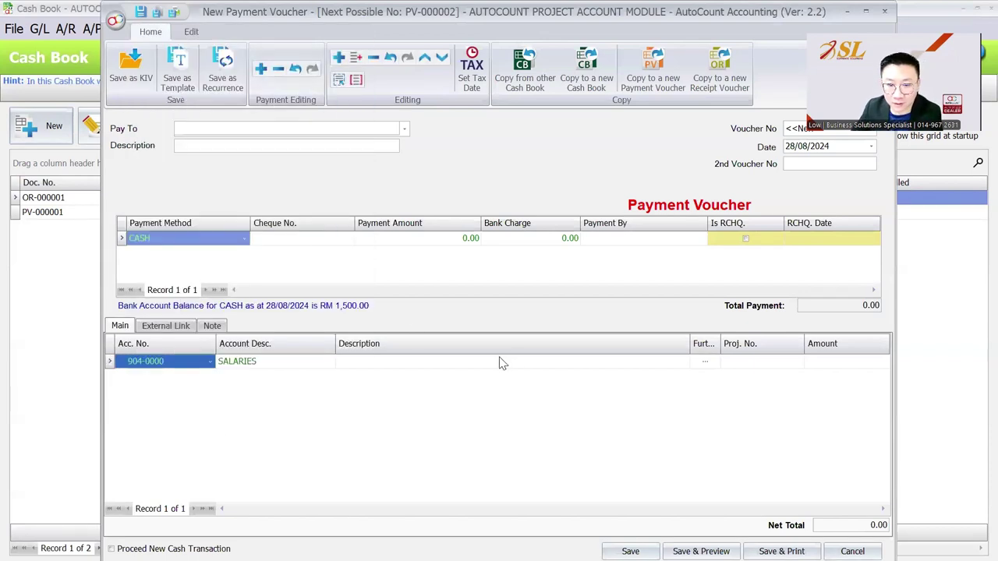
# Step: Assign the SALARIES line to PROJECT-A with an amount of 3500 and save the payment voucher with the preview option
pyautogui.click(799, 363)
pyautogui.click(798, 362)
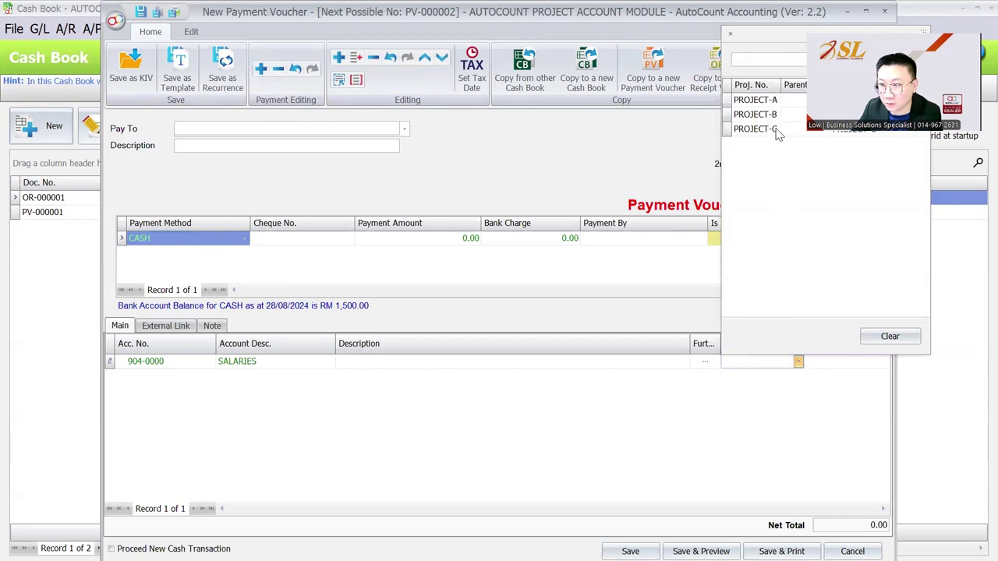
pyautogui.click(774, 109)
pyautogui.click(828, 364)
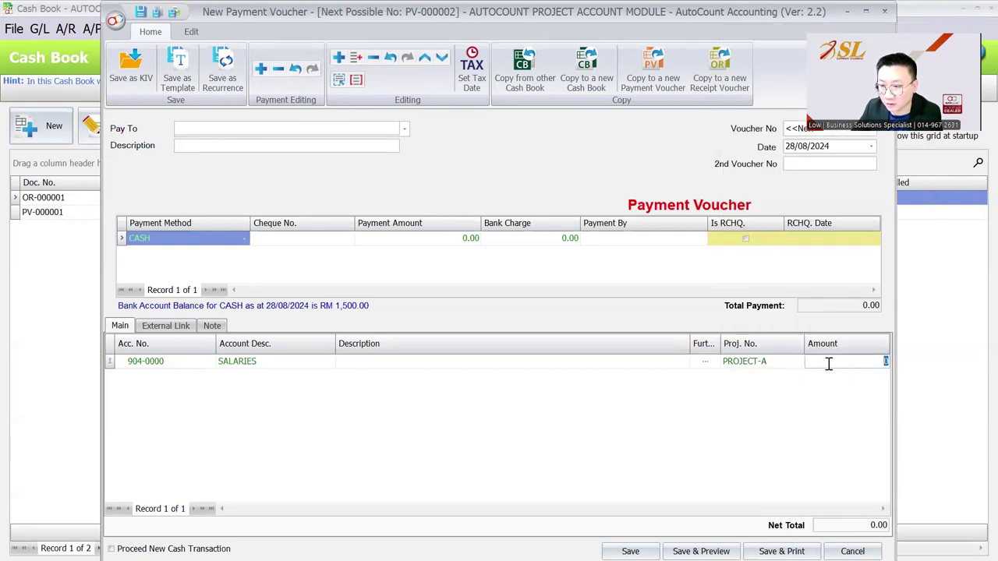
pyautogui.write('3500')
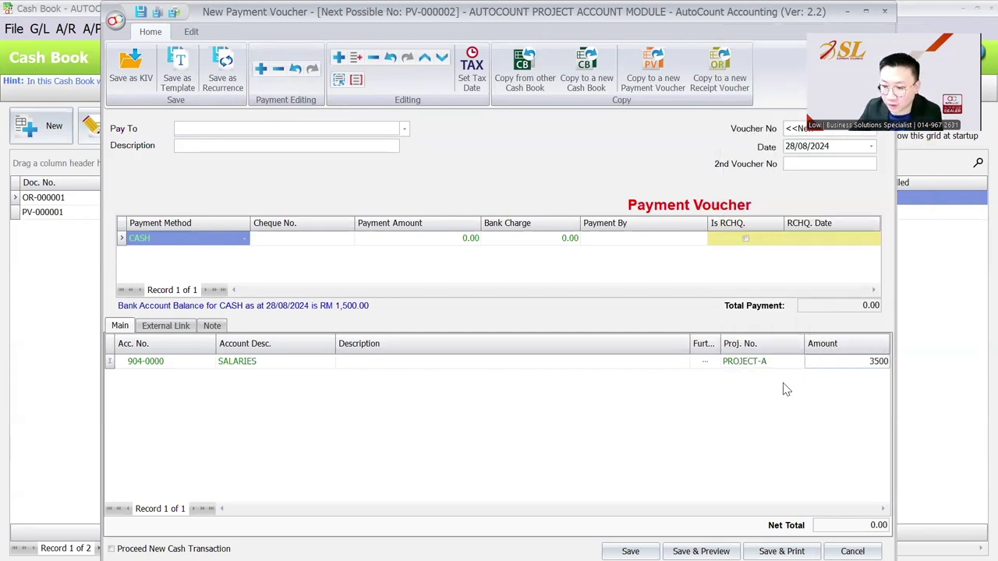
pyautogui.click(701, 551)
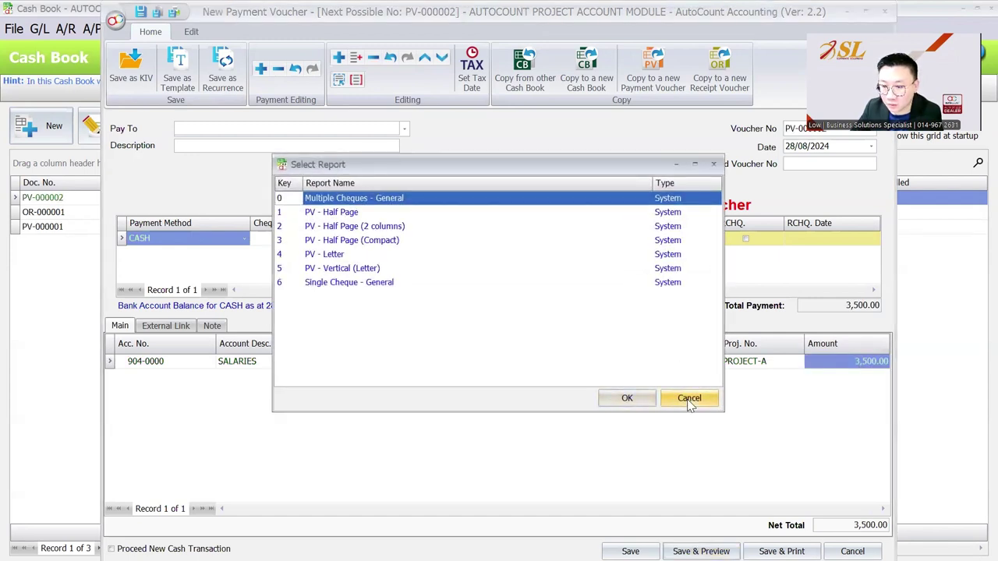
pyautogui.click(626, 398)
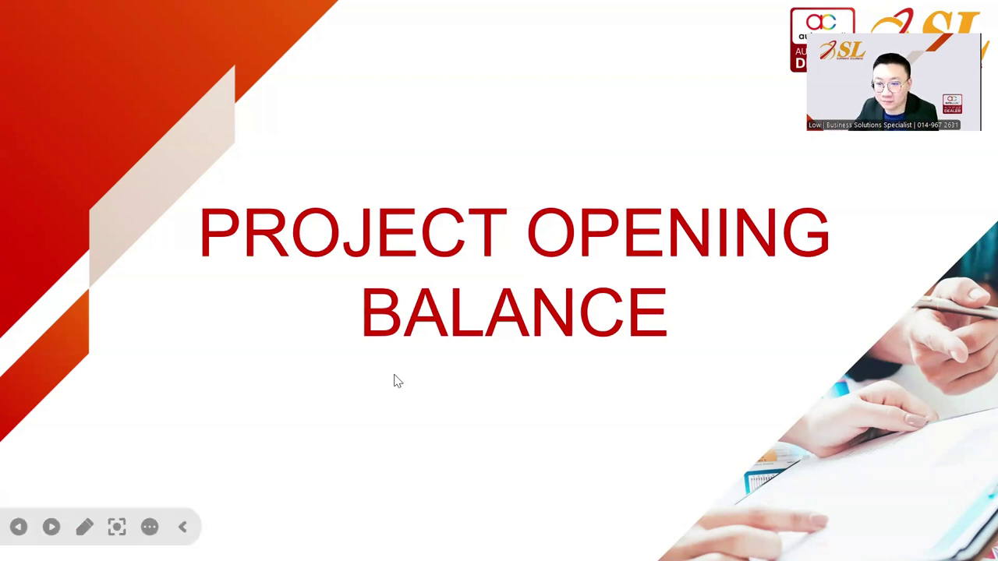
# Step: Switch from the slides to AutoCount Accounting and open the general ledger's Opening Balance Maintenance
pyautogui.hotkey('alt', 'Tab')
pyautogui.click(36, 32)
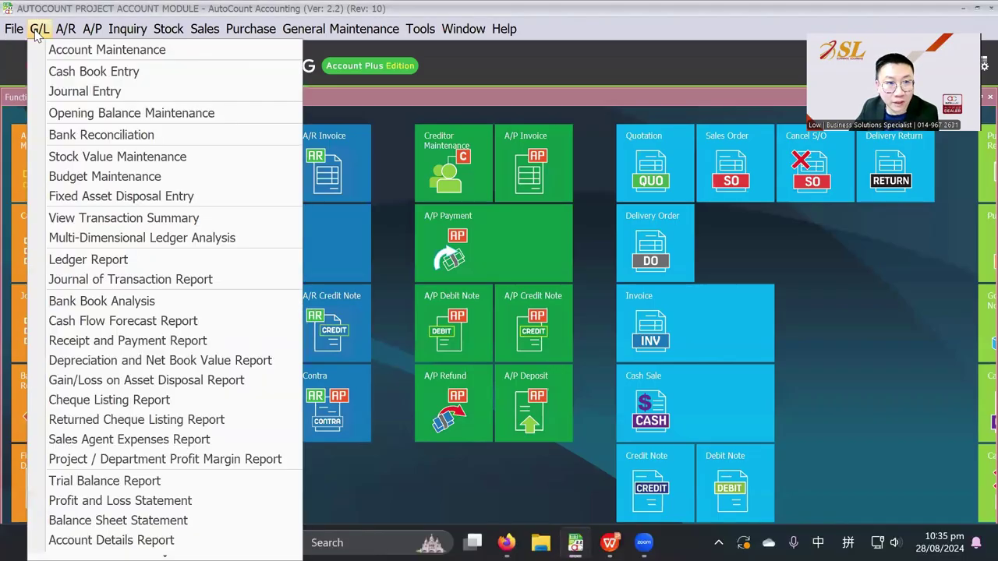
pyautogui.click(69, 113)
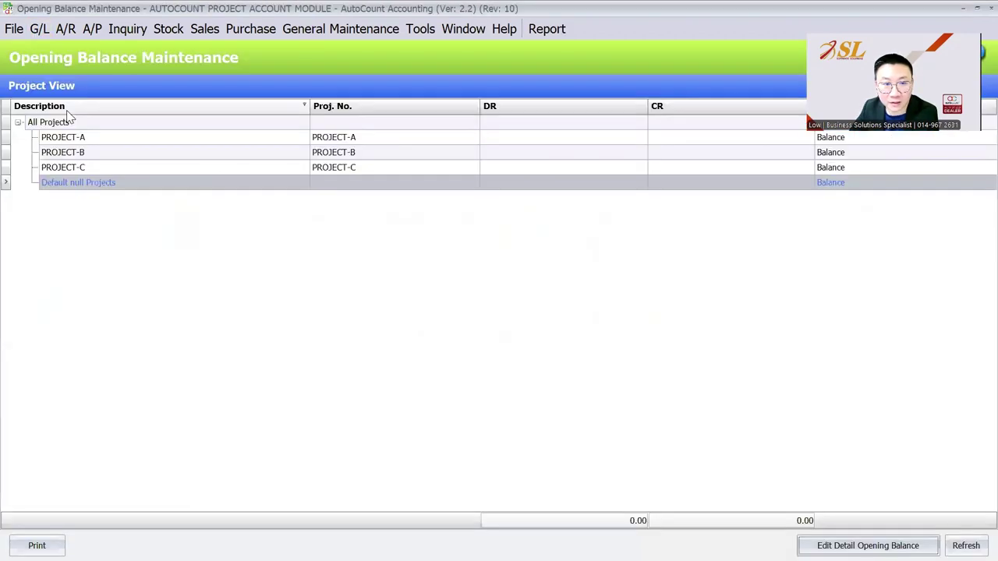
# Step: Examine the accounts in PROJECT-A's detail opening balance from capital to liabilities, and close it without entering anything
pyautogui.click(103, 138)
pyautogui.click(105, 187)
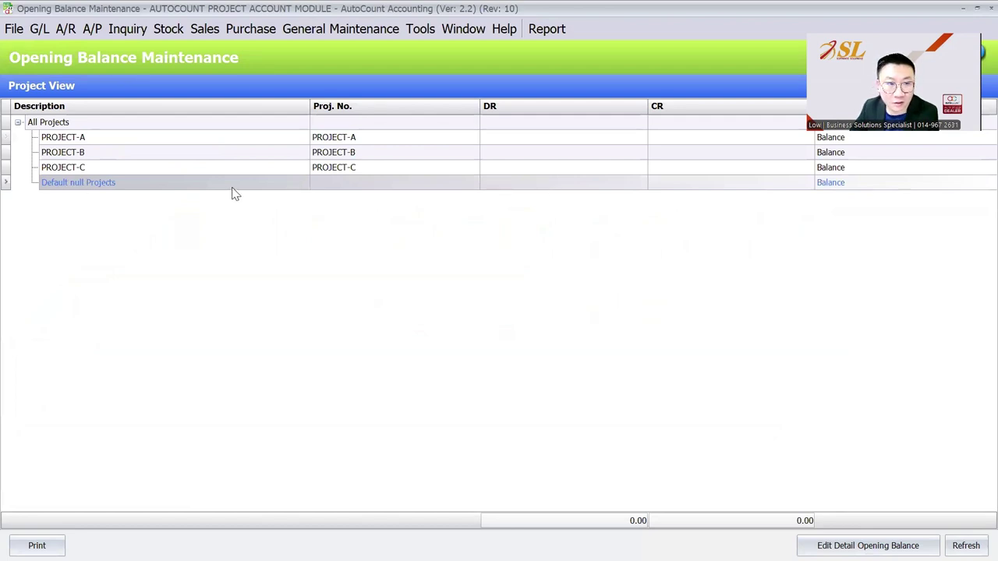
pyautogui.click(237, 142)
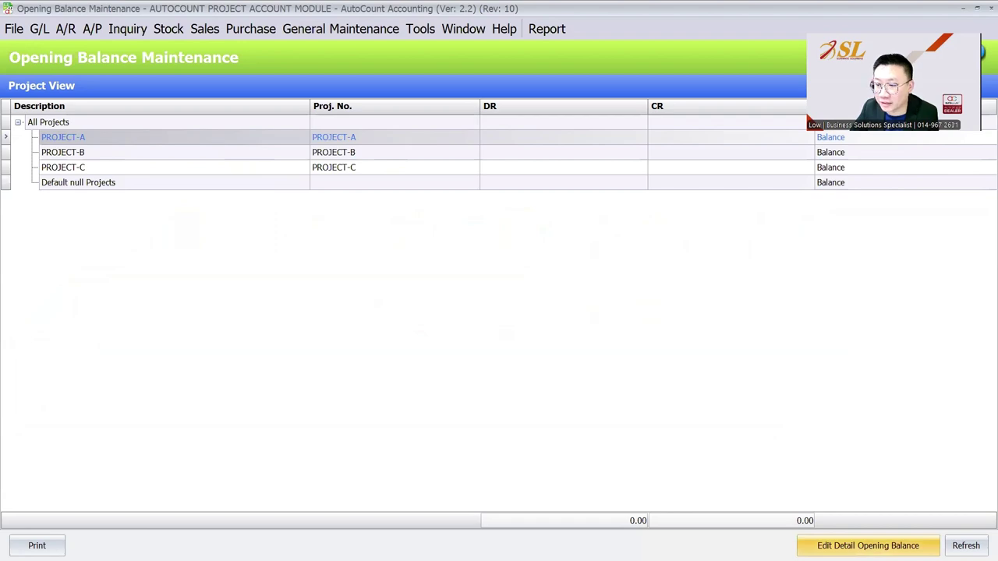
pyautogui.click(867, 545)
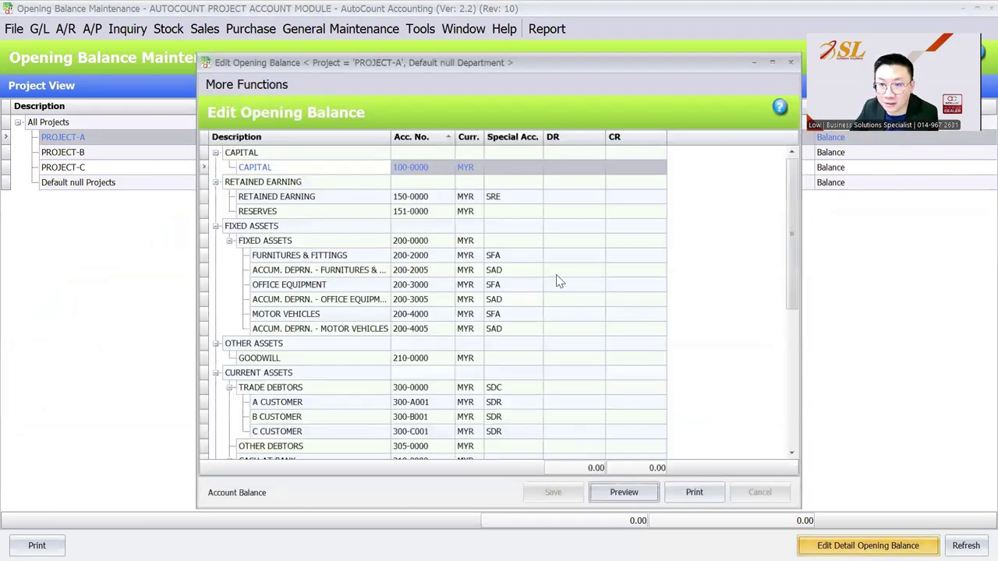
pyautogui.scroll(-6, 568, 190)
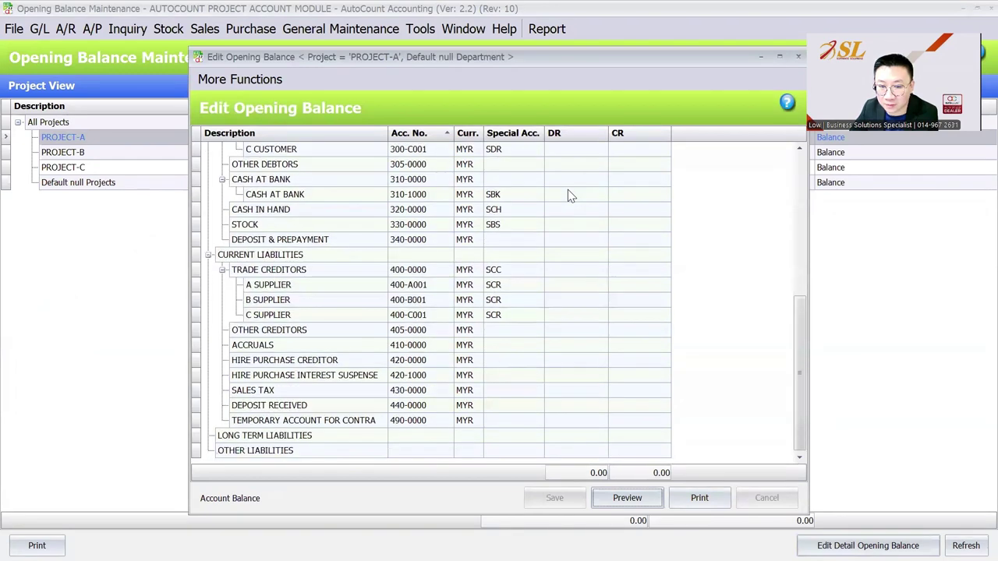
pyautogui.scroll(6, 568, 191)
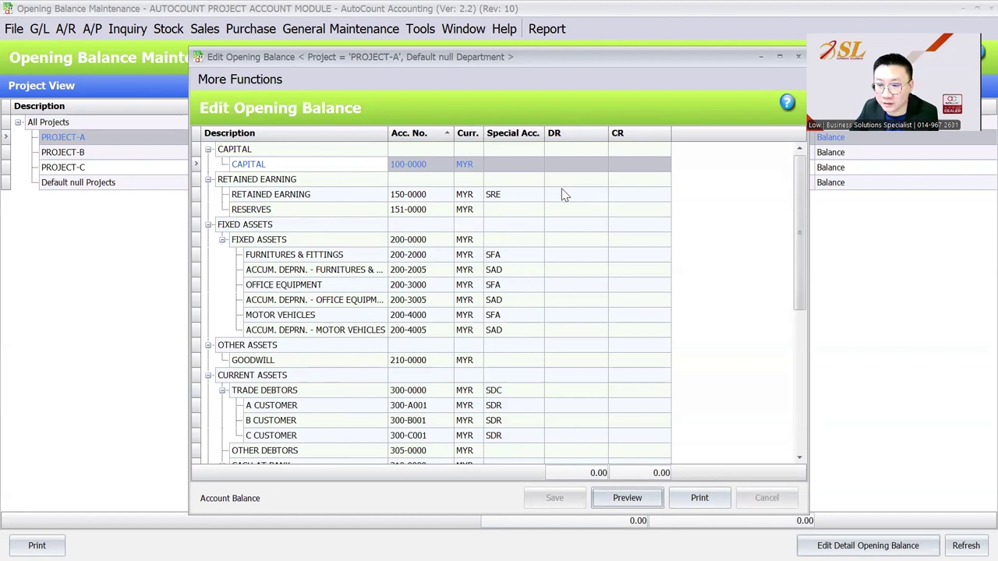
pyautogui.press('Escape')
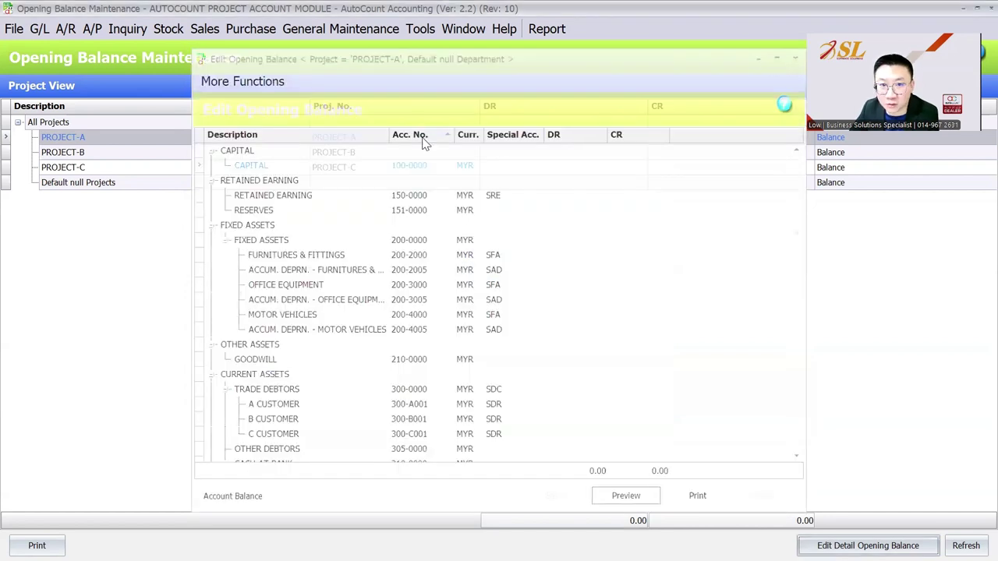
# Step: Select PROJECT-B in the opening balance project list
pyautogui.click(346, 152)
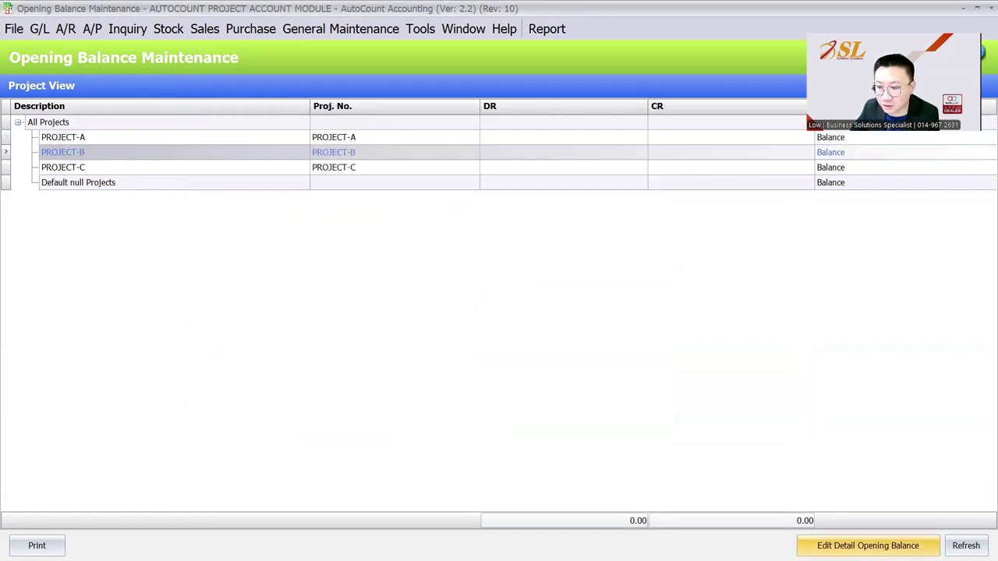